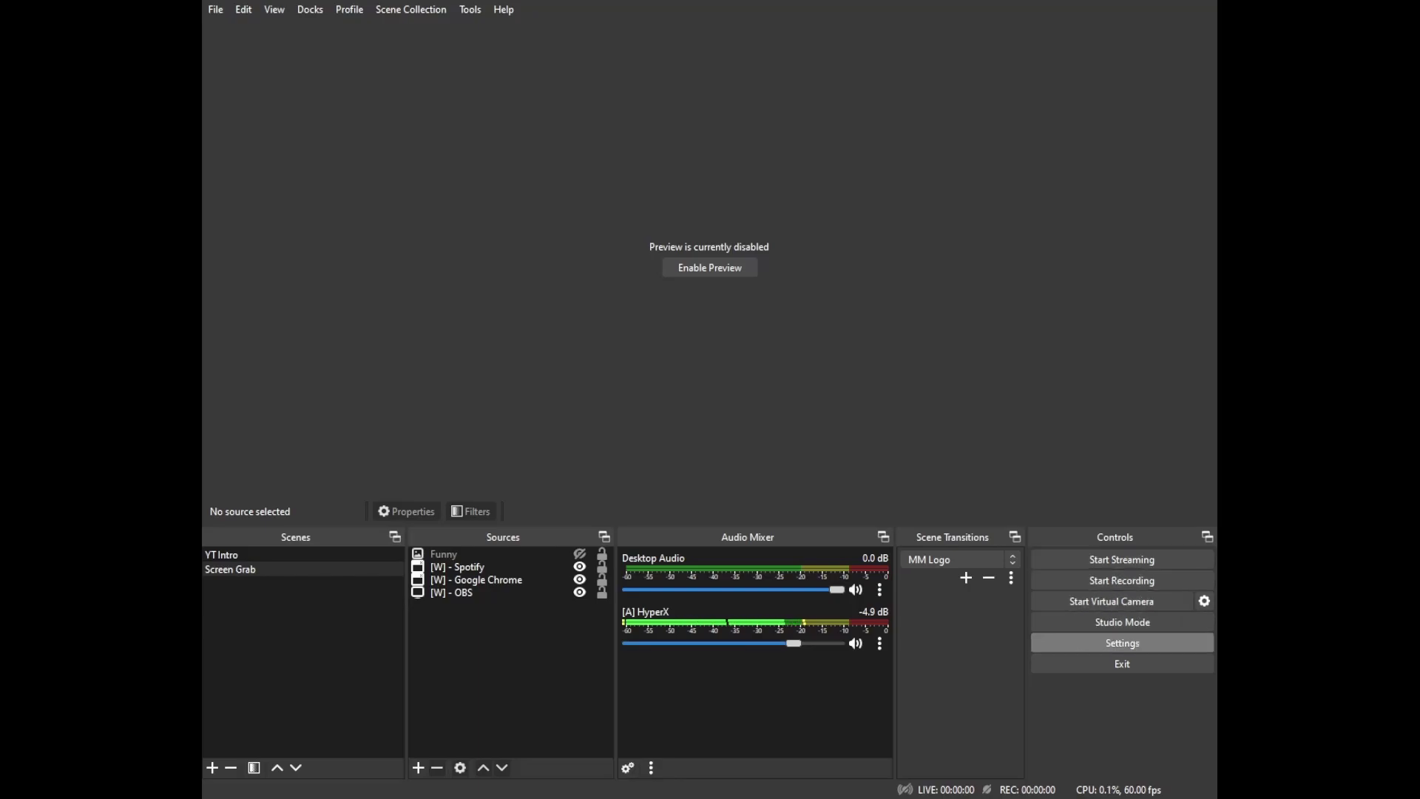
- Set the Output Mode to Advanced and enable the Twitch VOD Track on track 2
left_click(1124, 642)
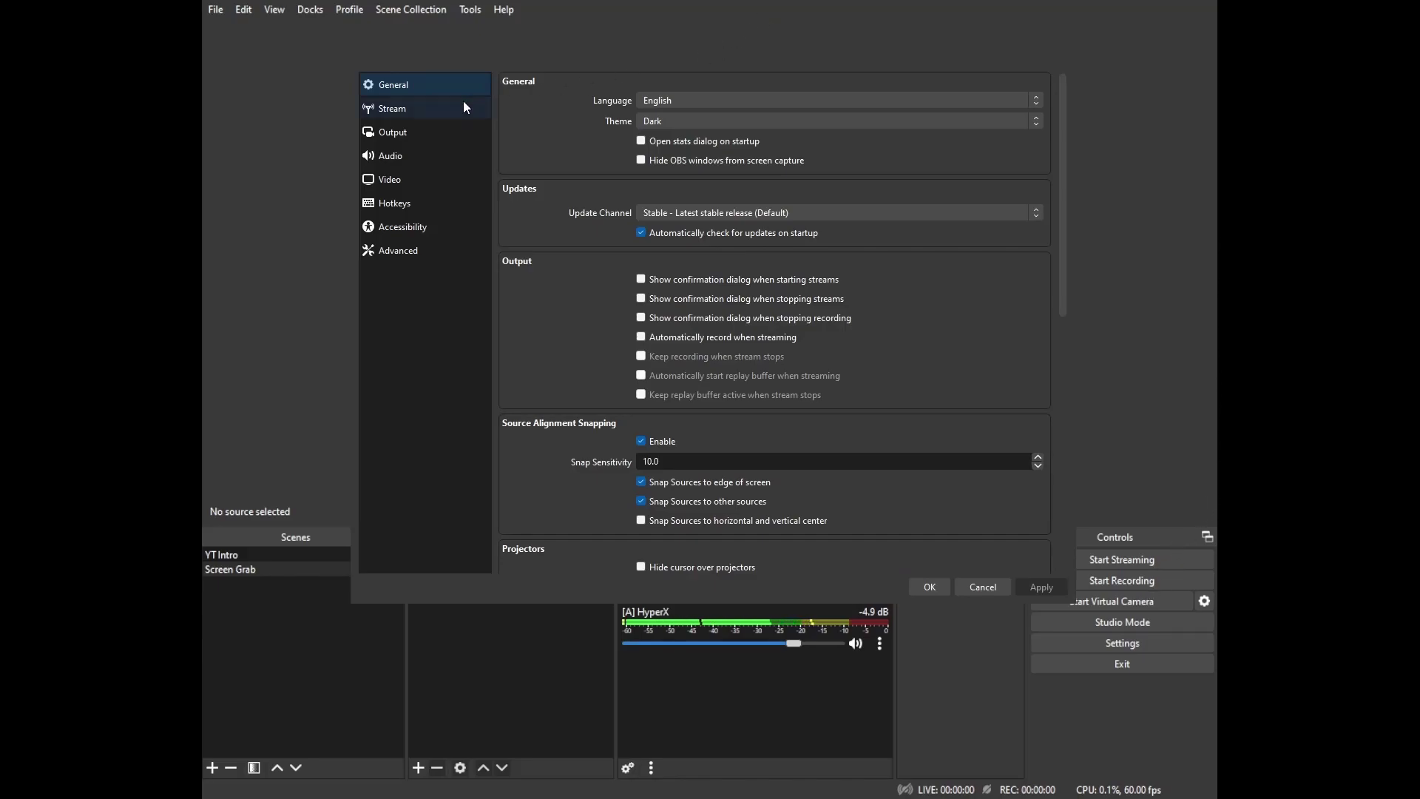
left_click(407, 133)
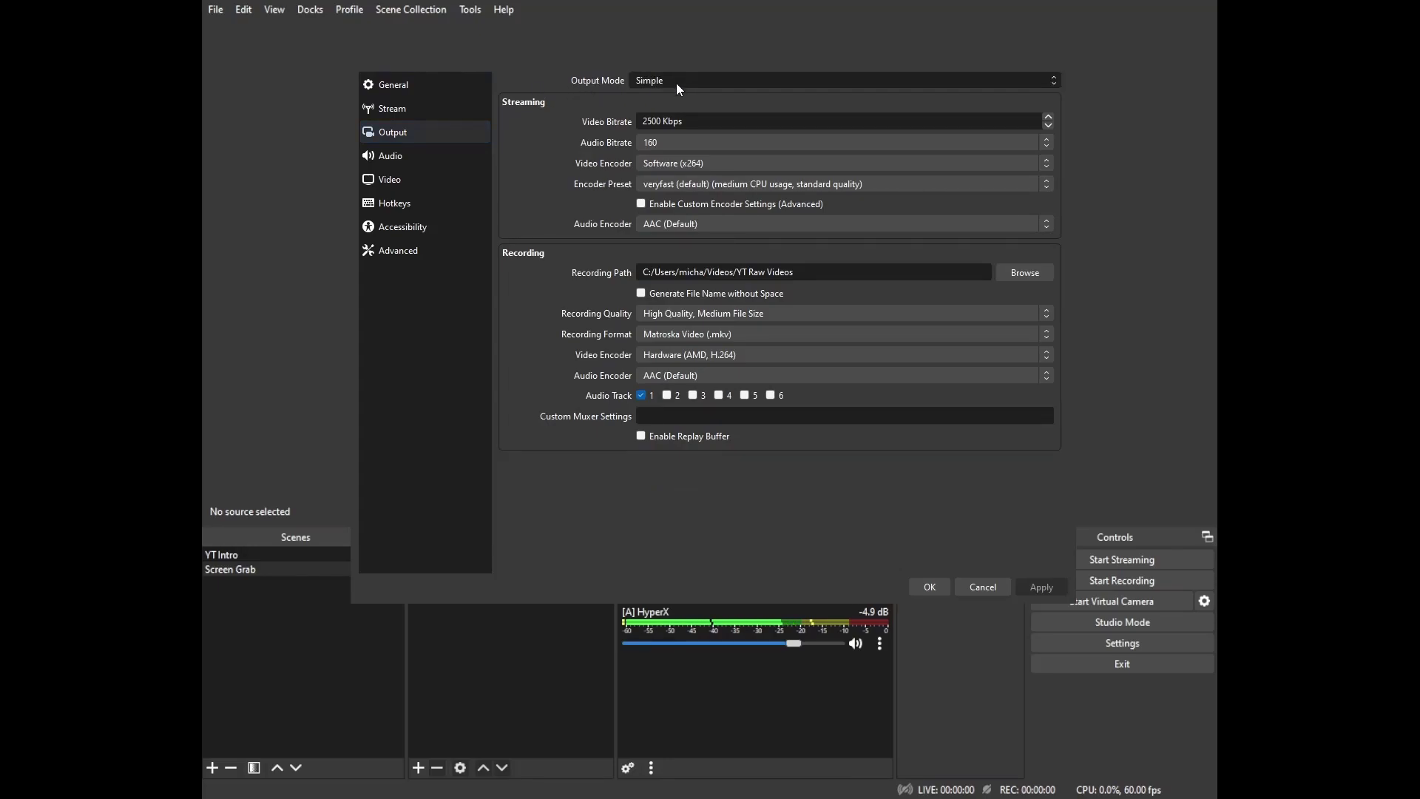
key("Down")
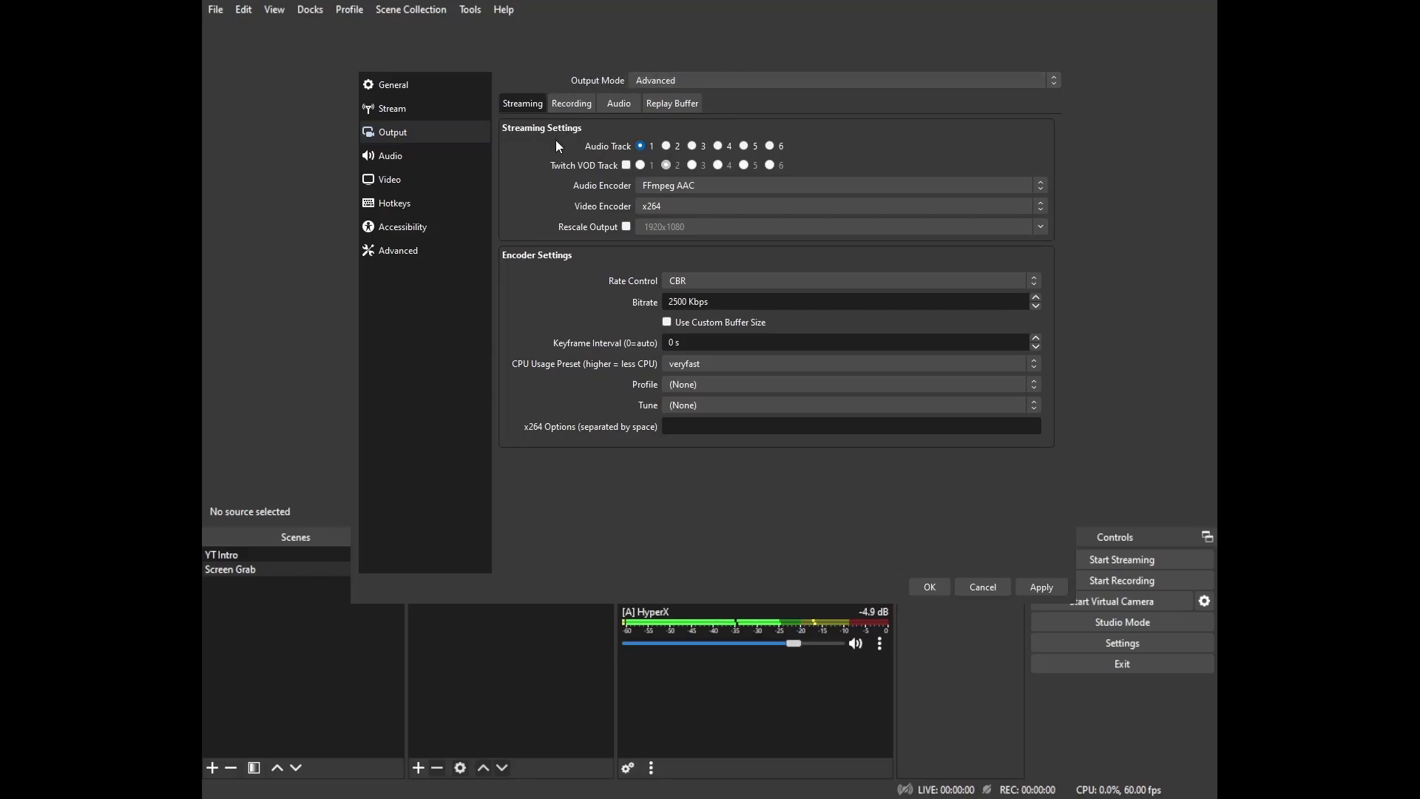
left_click(627, 165)
- Set Desktop Audio to Disabled on the Audio page, then apply and close Settings
left_click(422, 160)
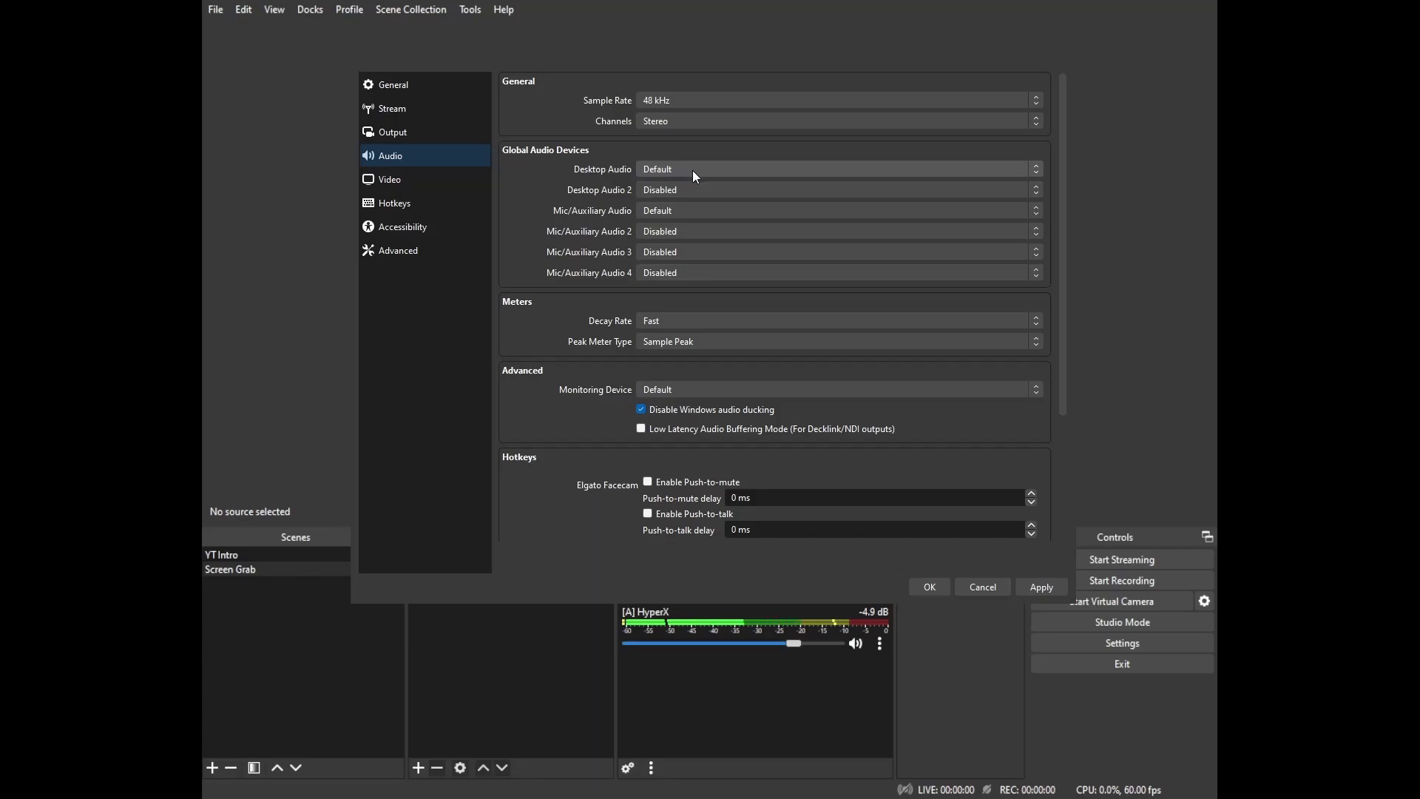
scroll(706, 170, "up", 1)
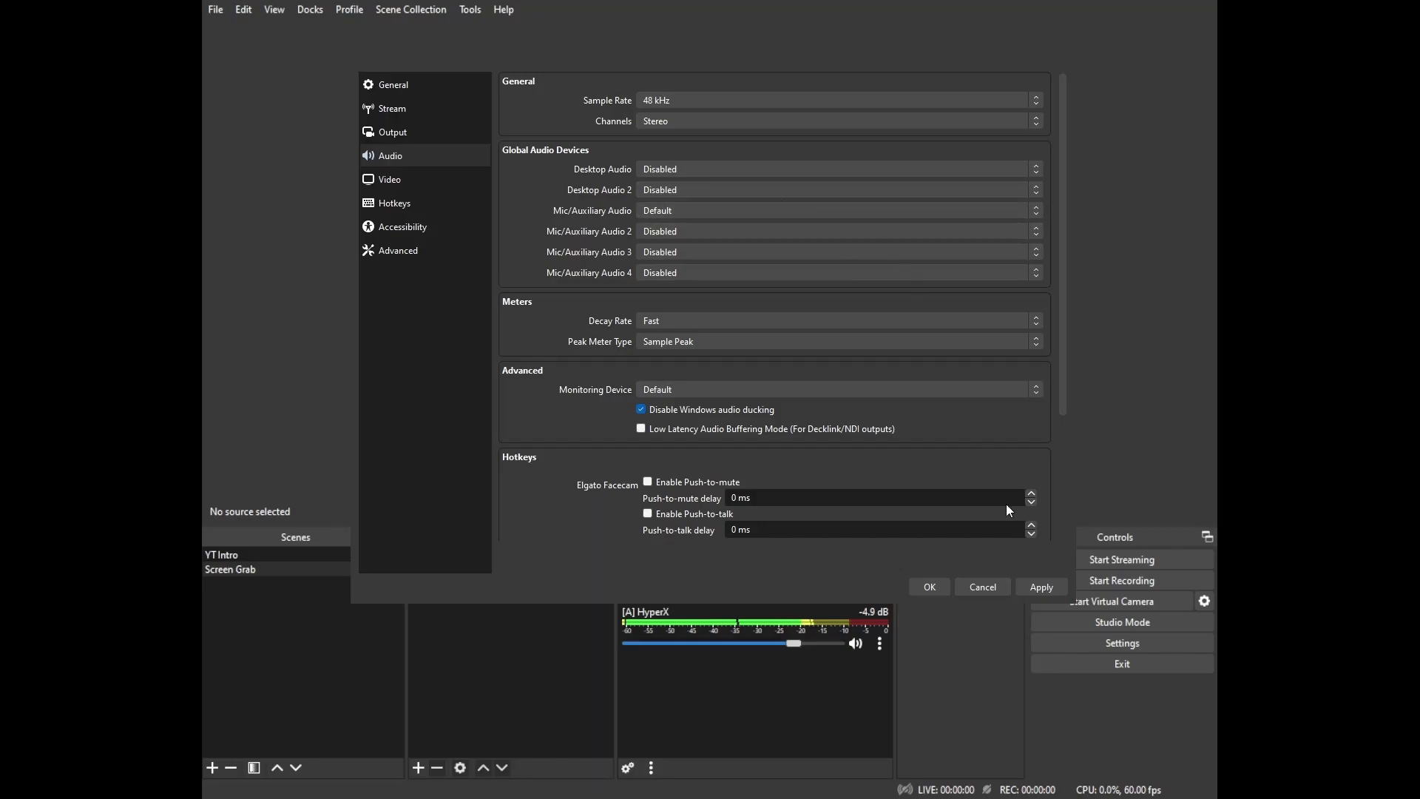
left_click(1041, 585)
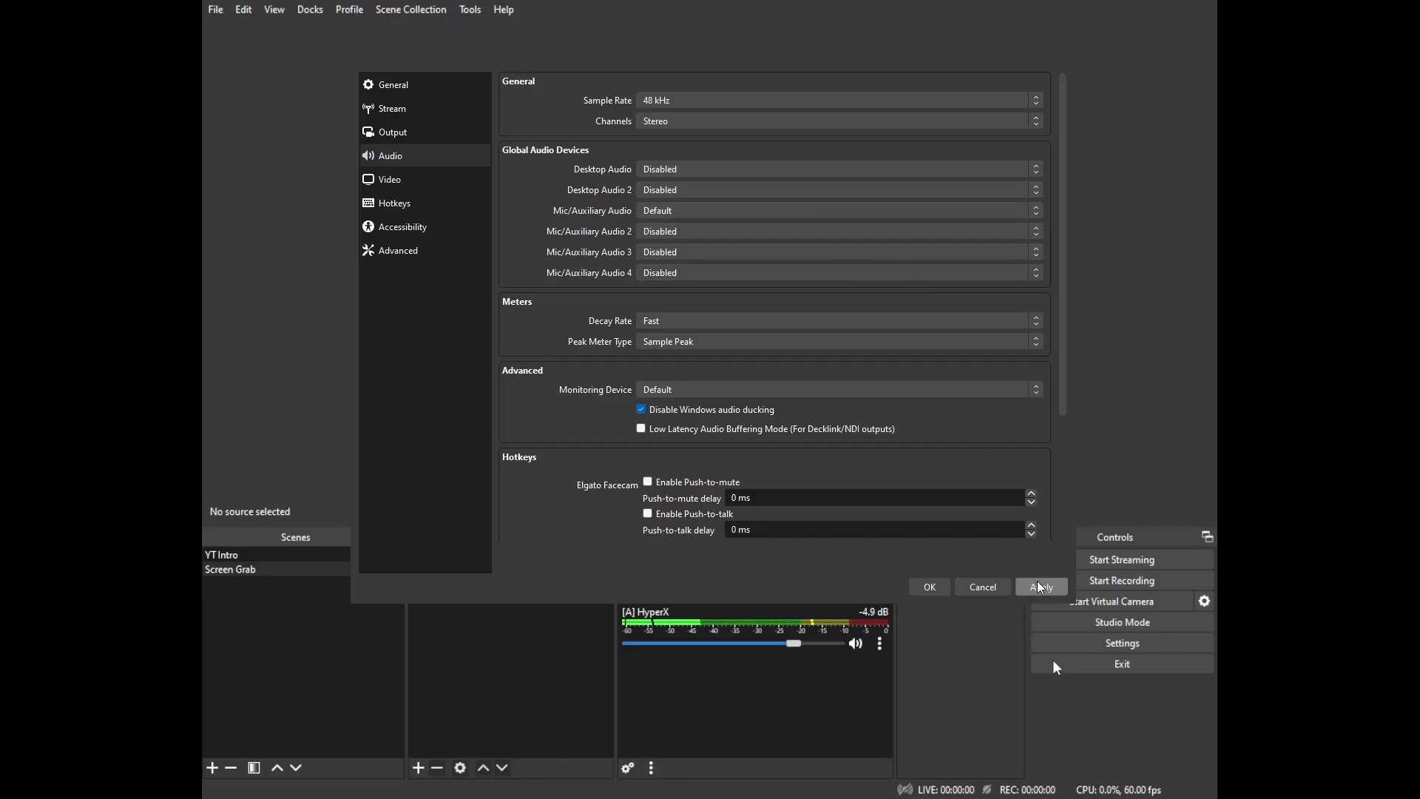
left_click(925, 586)
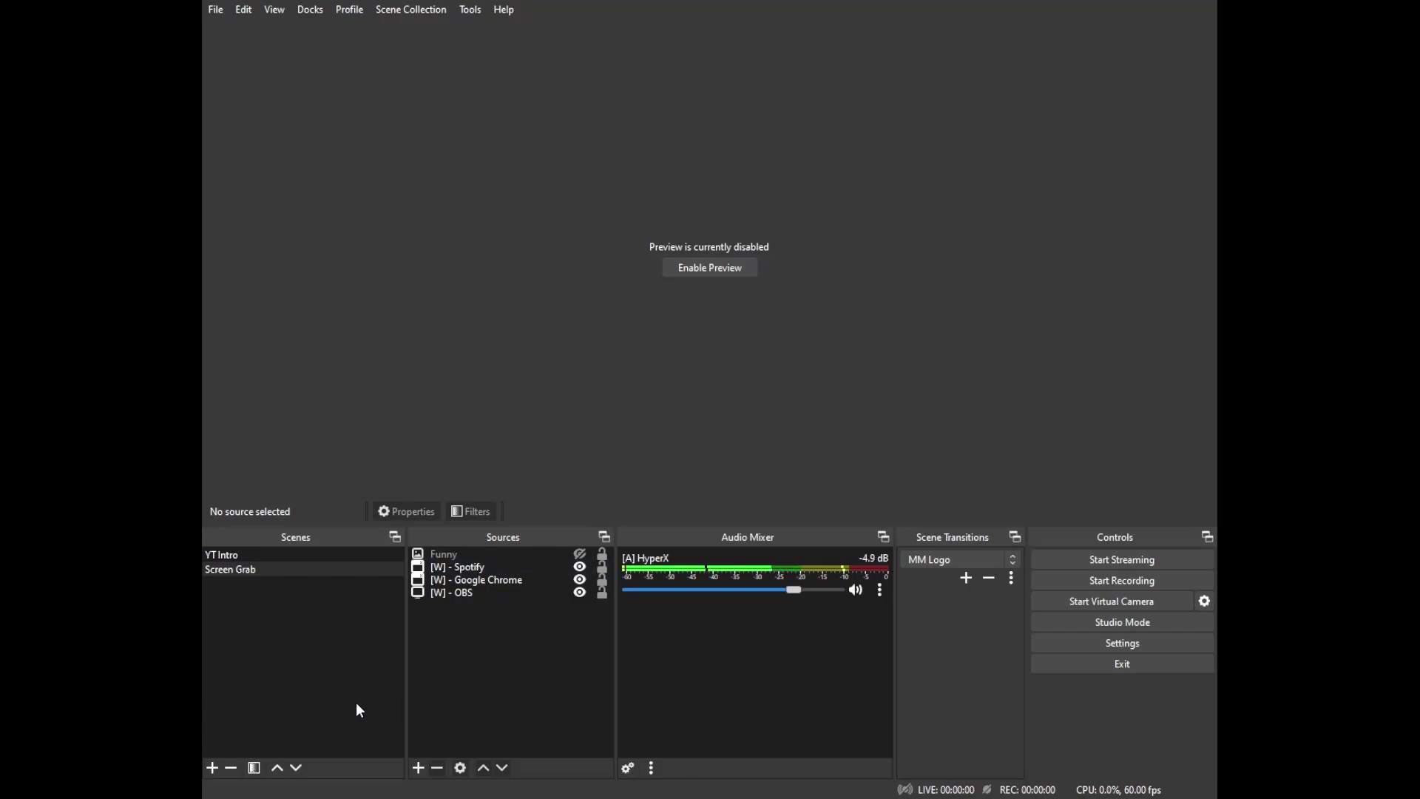
- Create a new empty scene named '[A] Audio' from the Scenes list
left_click(213, 767)
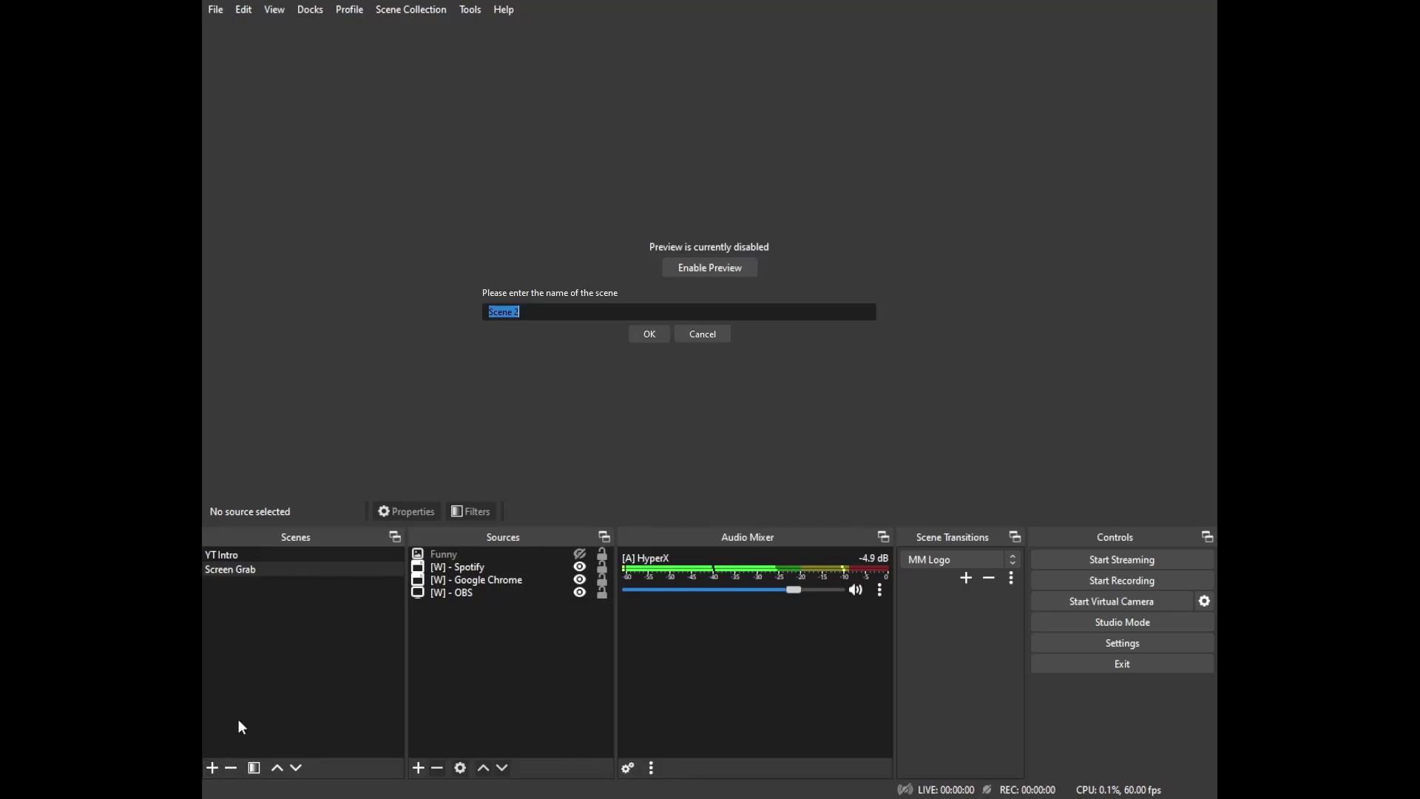
type("[A] Audio")
left_click(654, 335)
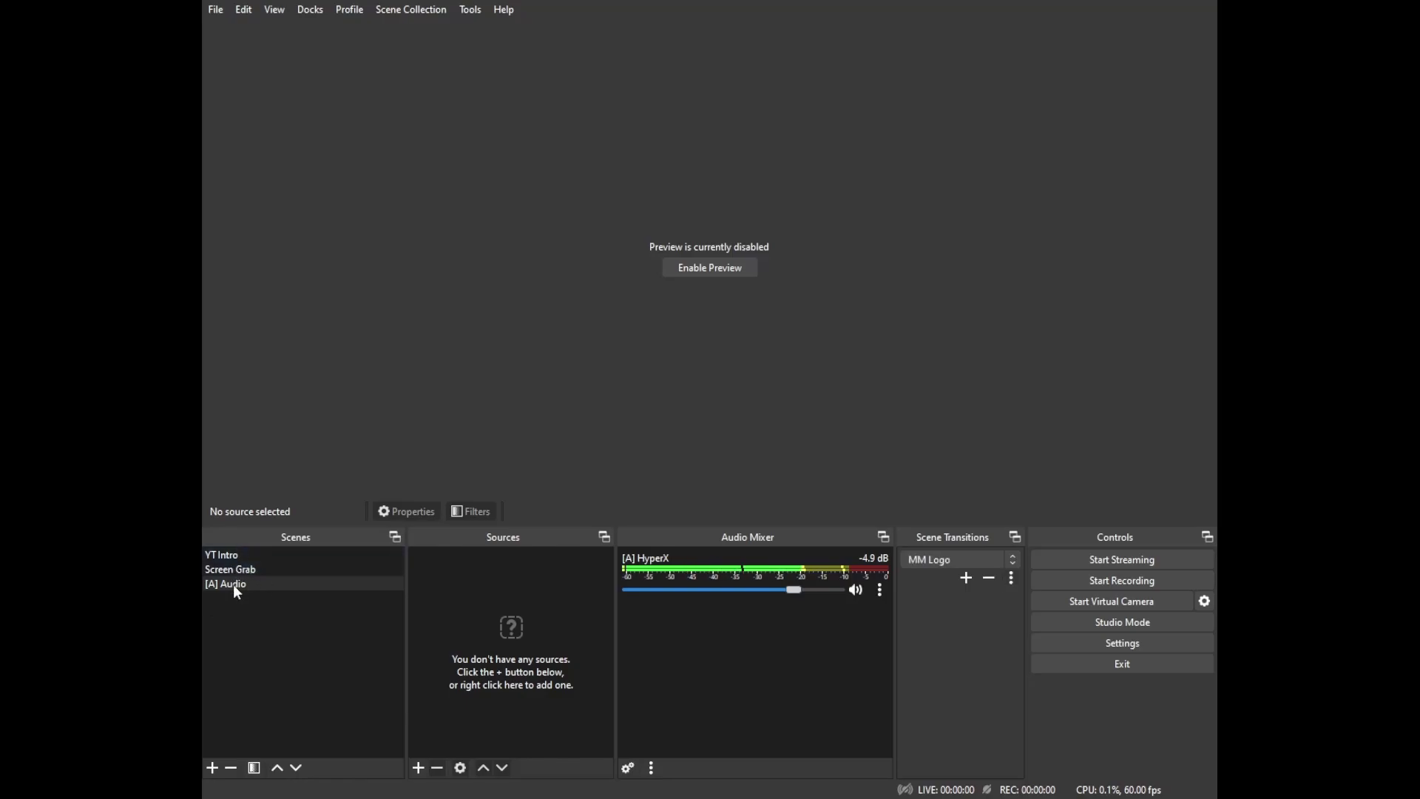
- Add an Application Audio Capture source named '[A] Spotify'
left_click(419, 767)
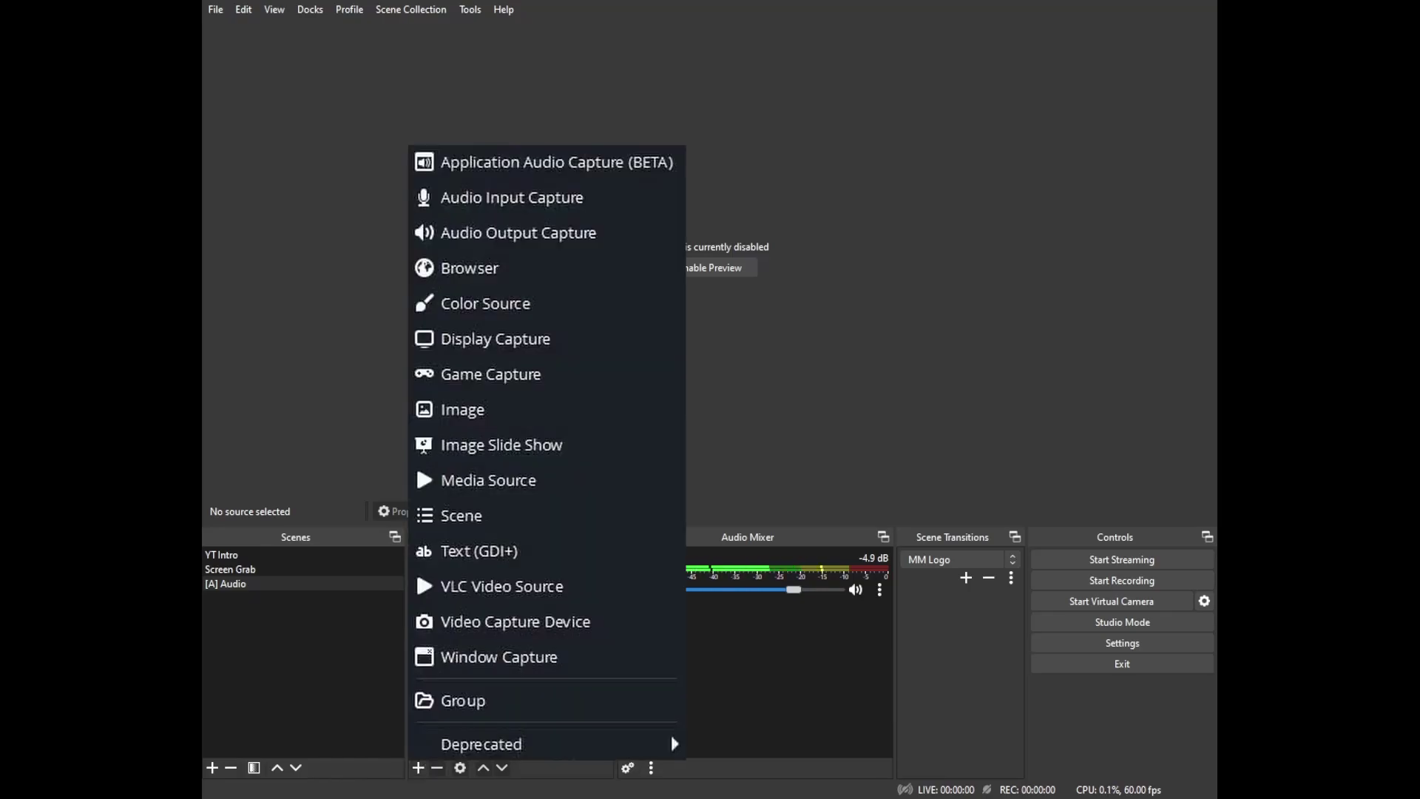
left_click(558, 474)
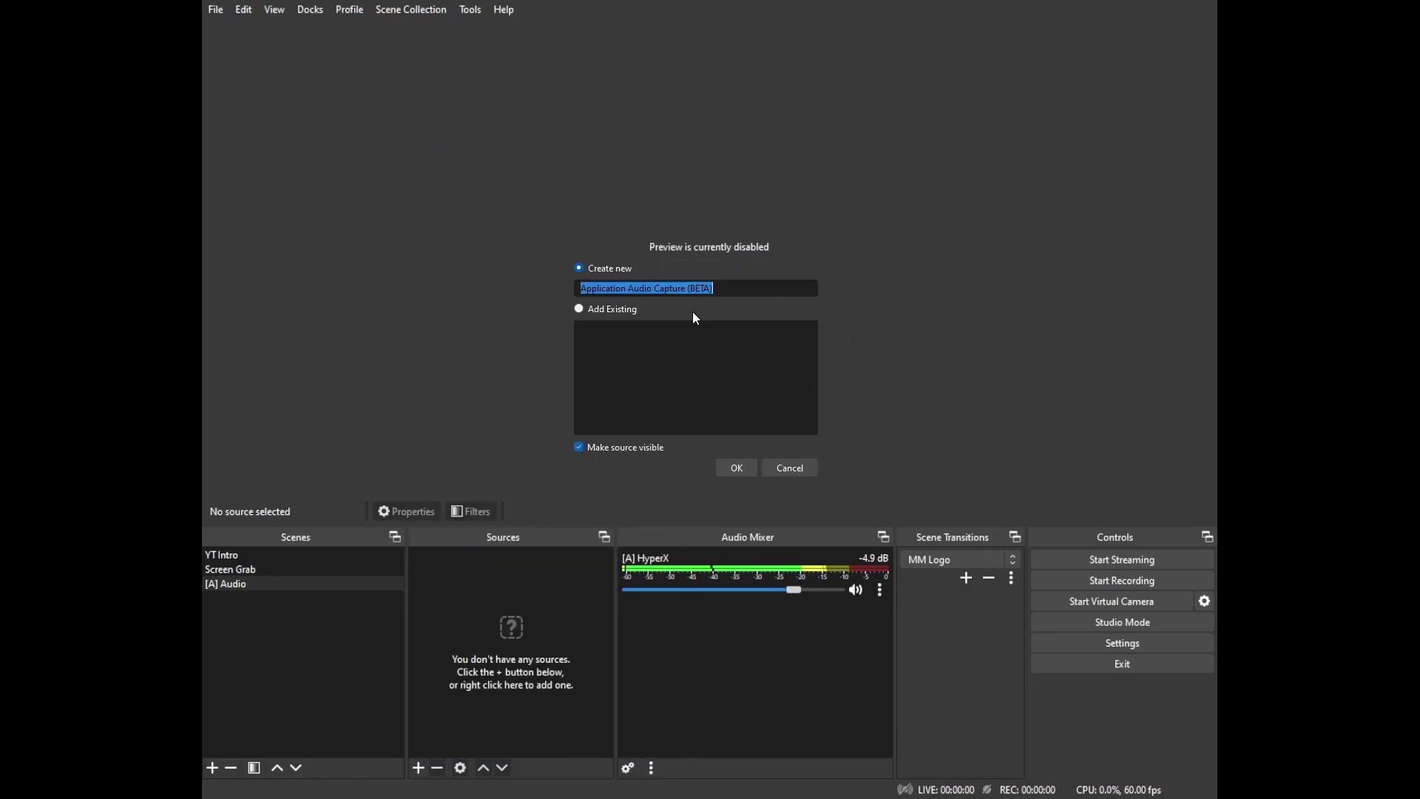
type("[A]")
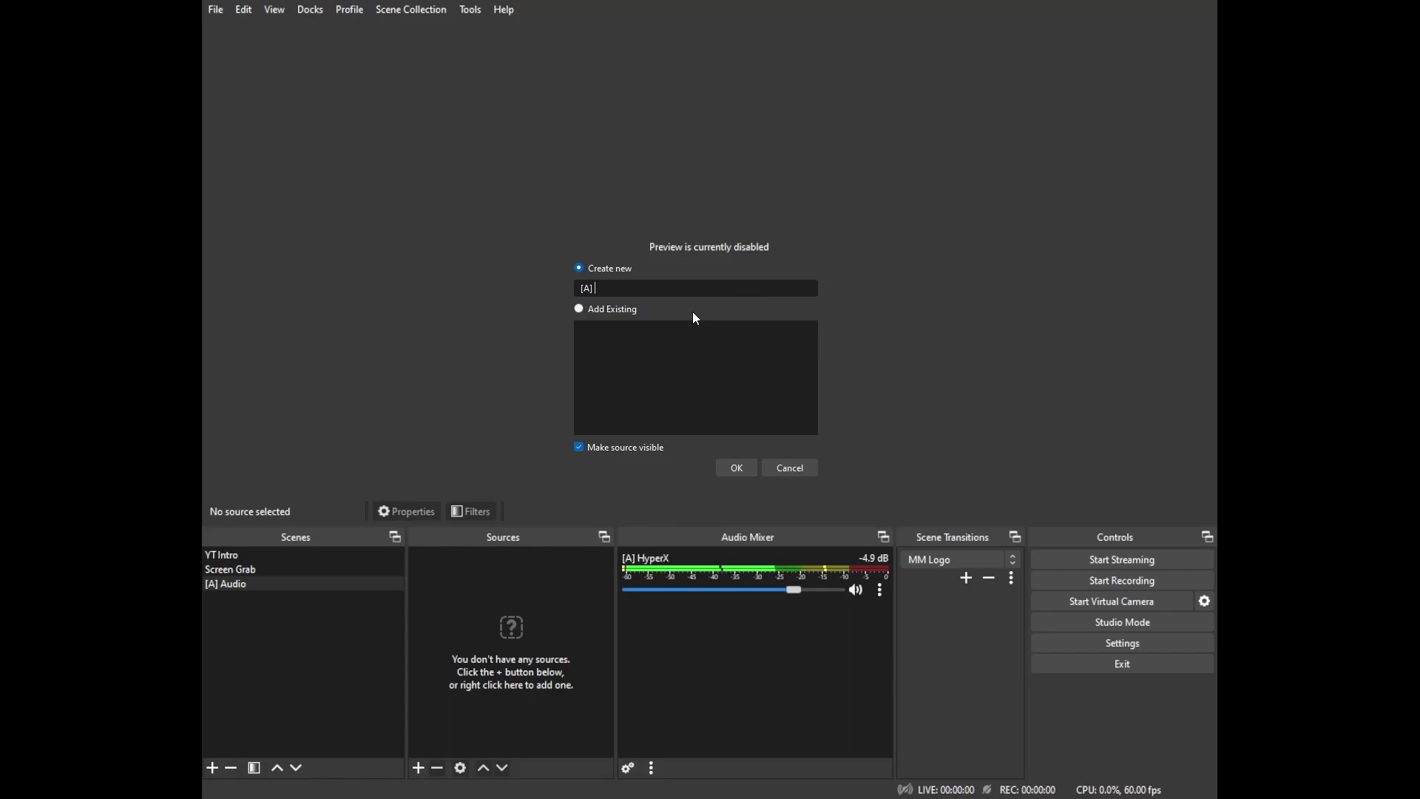
type(" Spotify")
left_click(748, 493)
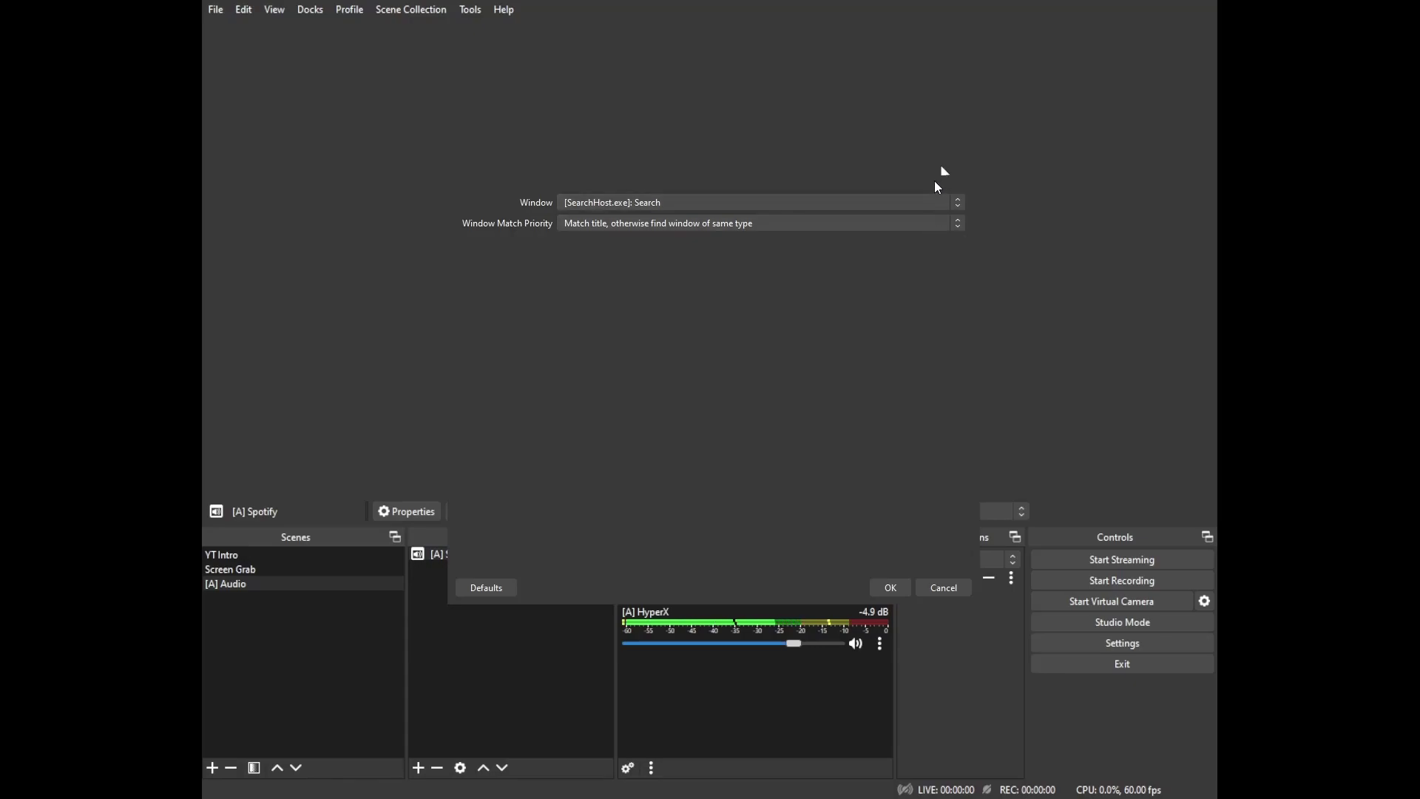
- Capture the Spotify Premium window, matching by same executable, and confirm the properties
left_click(956, 198)
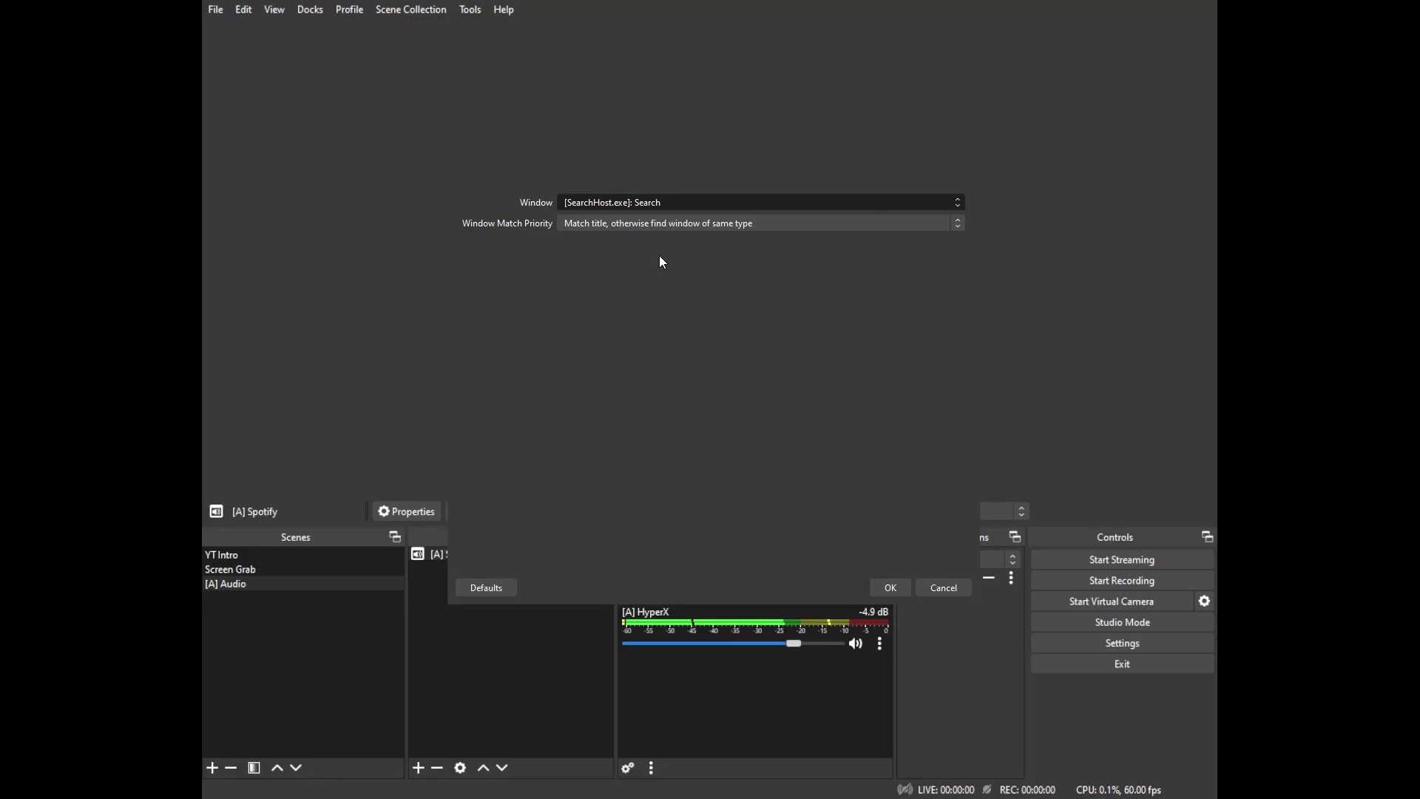
key("Down")
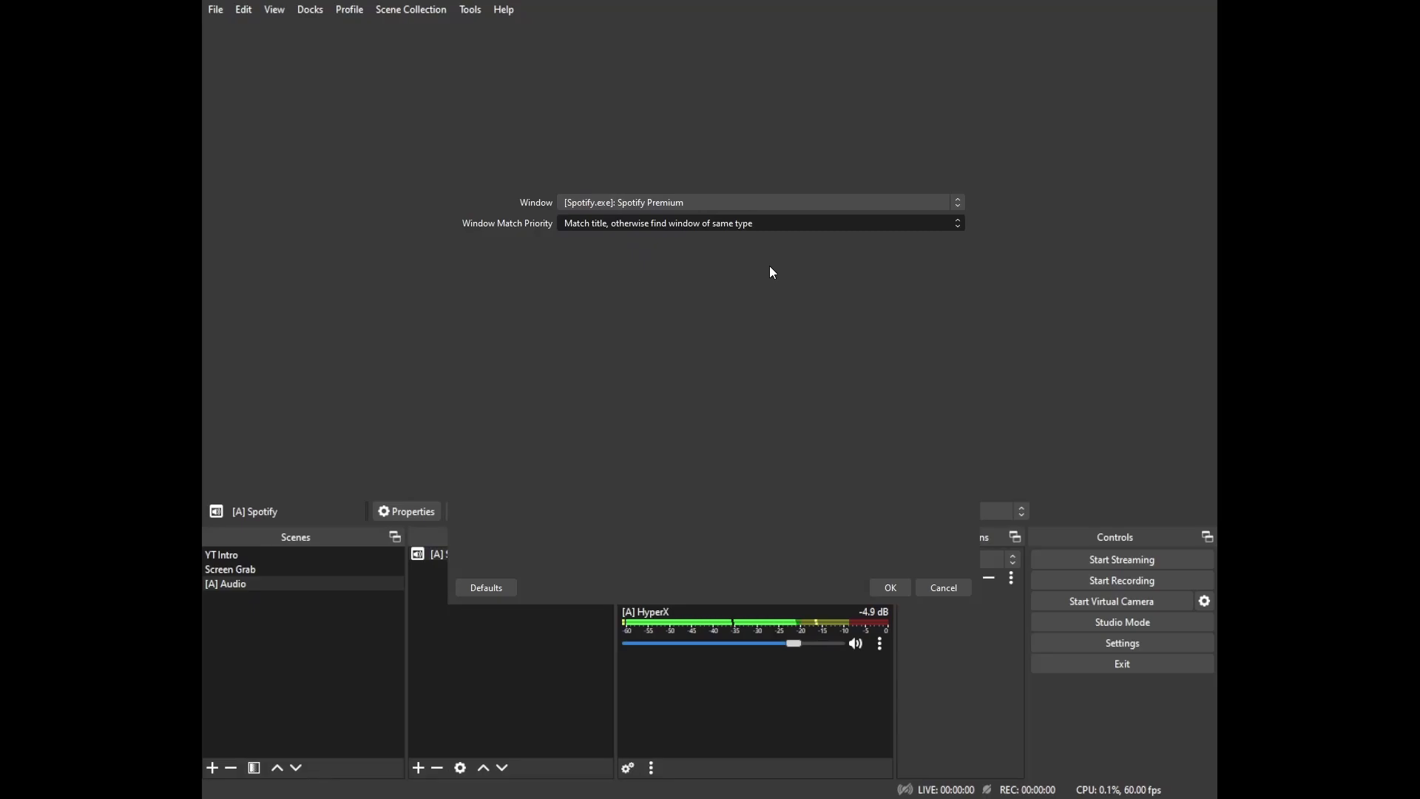
key("Down")
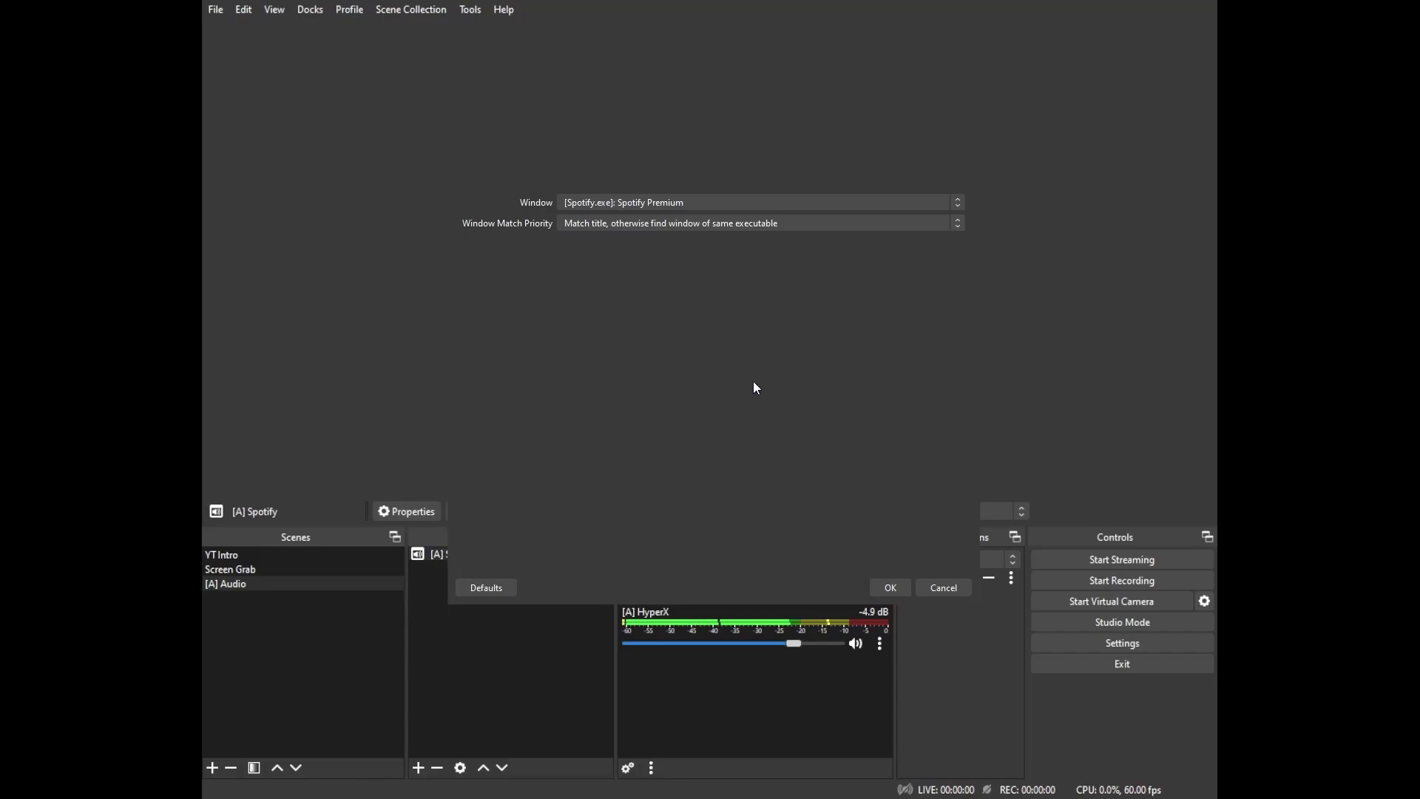
left_click(891, 592)
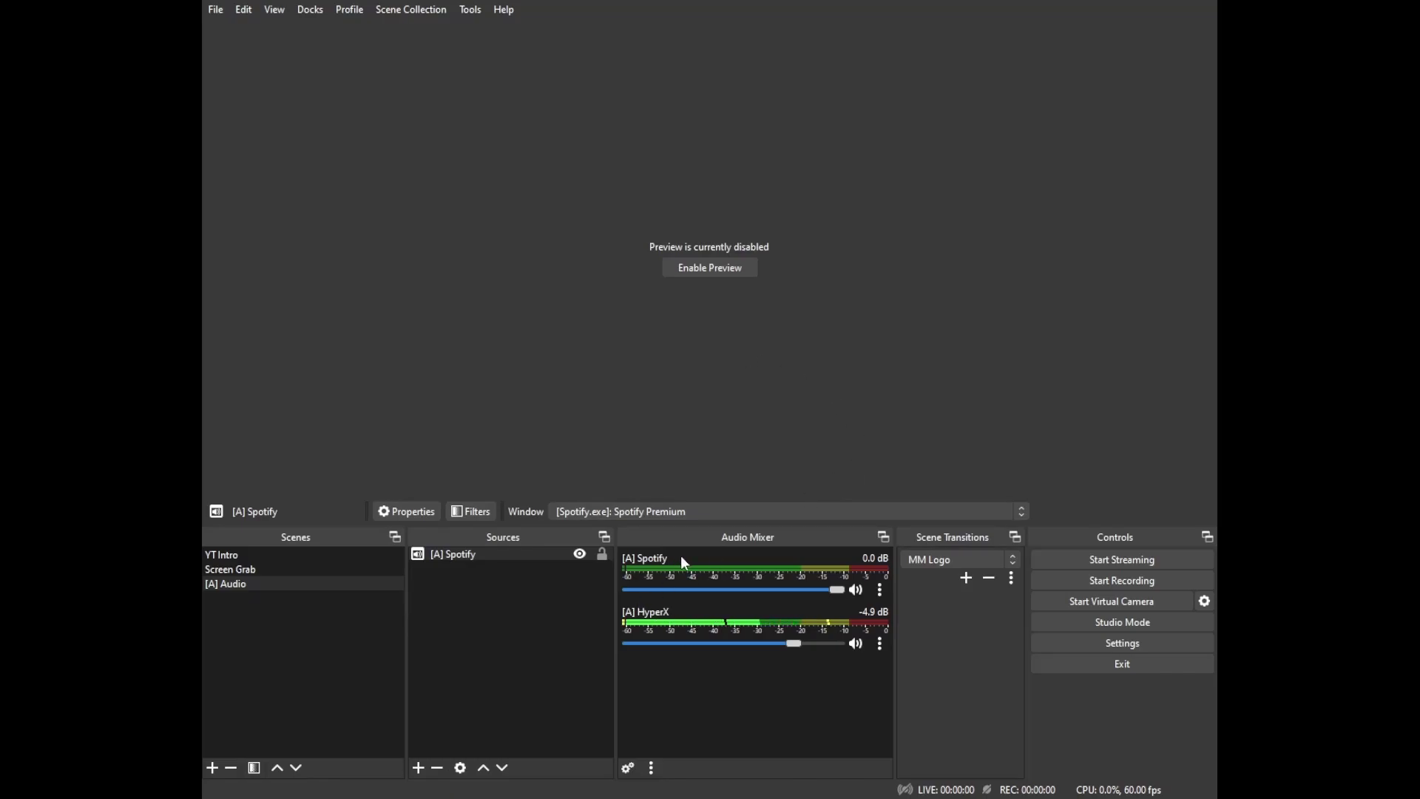
- Add the existing '[A] HyperX' audio input capture to the [A] Audio scene
left_click(418, 767)
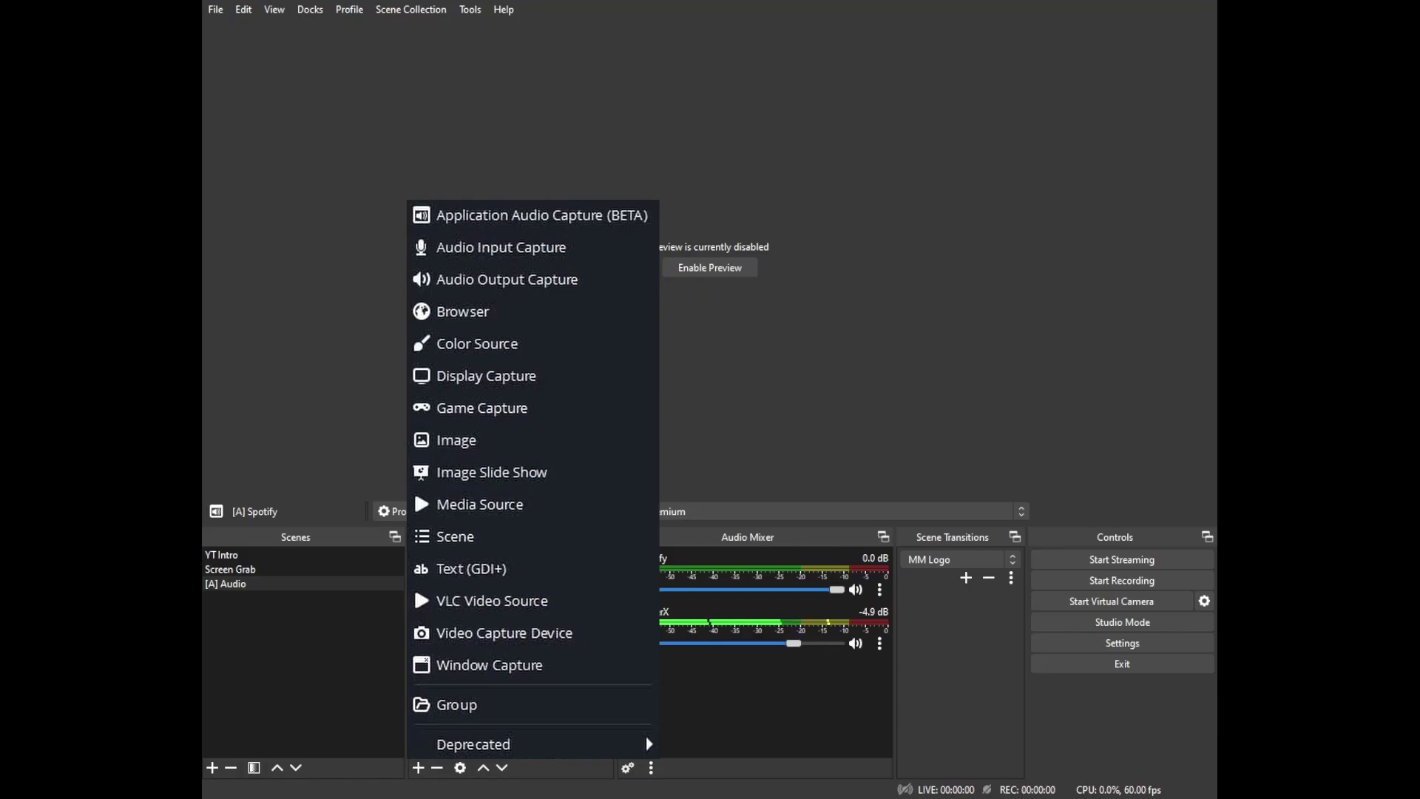
left_click(501, 247)
left_click(579, 309)
left_click(592, 328)
left_click(733, 468)
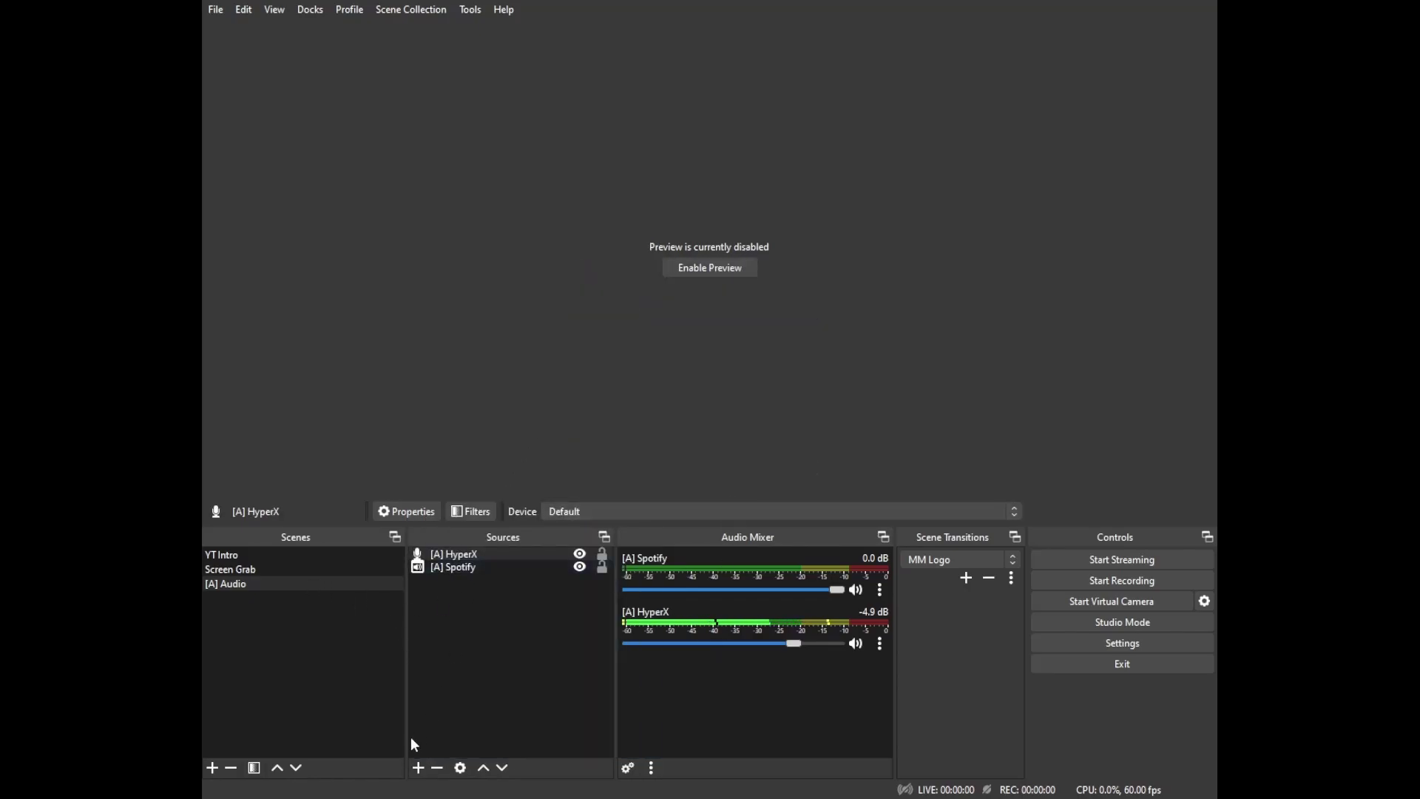
- Create an '[A] Google Chrome' application audio capture of the Twitch clip's chrome.exe window
left_click(419, 767)
left_click(558, 151)
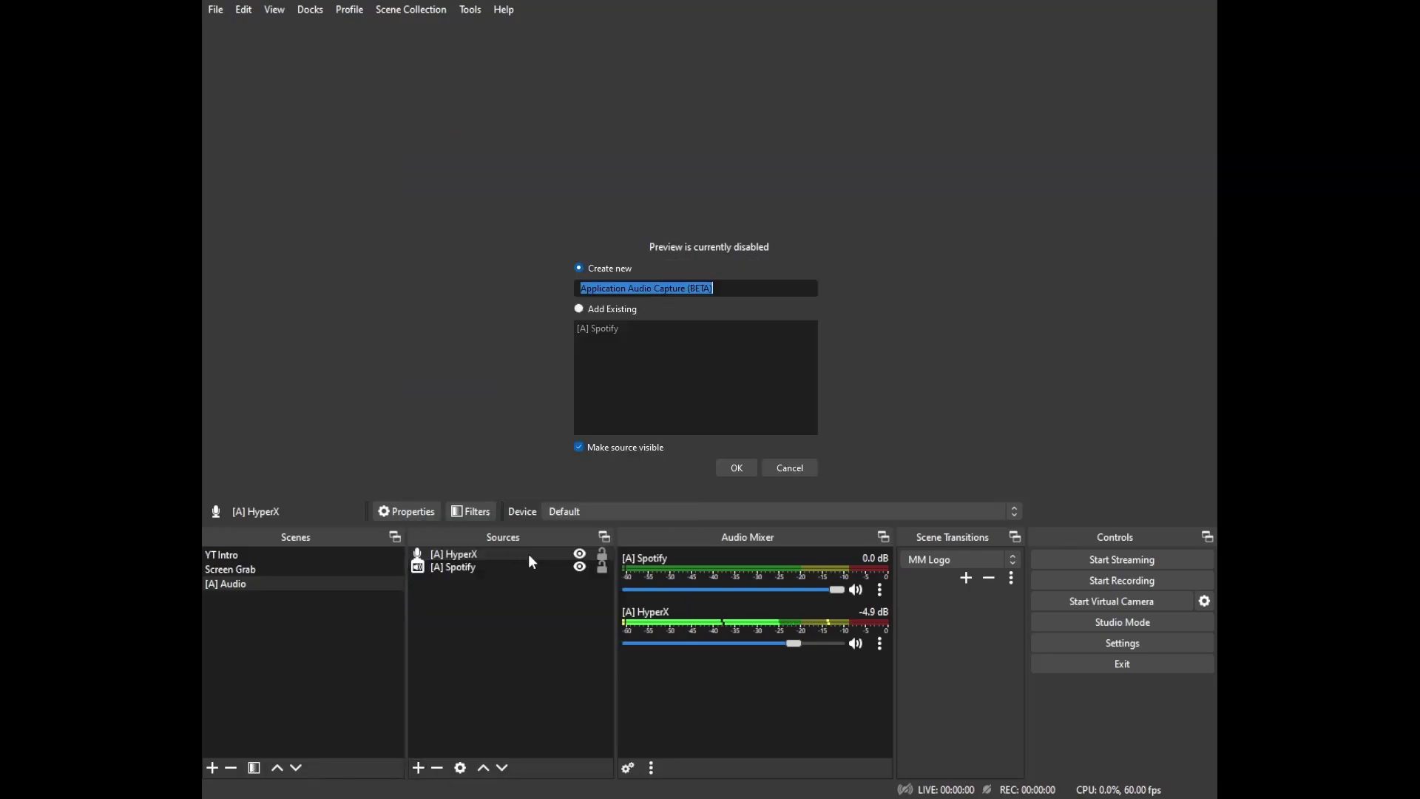
type("[A")
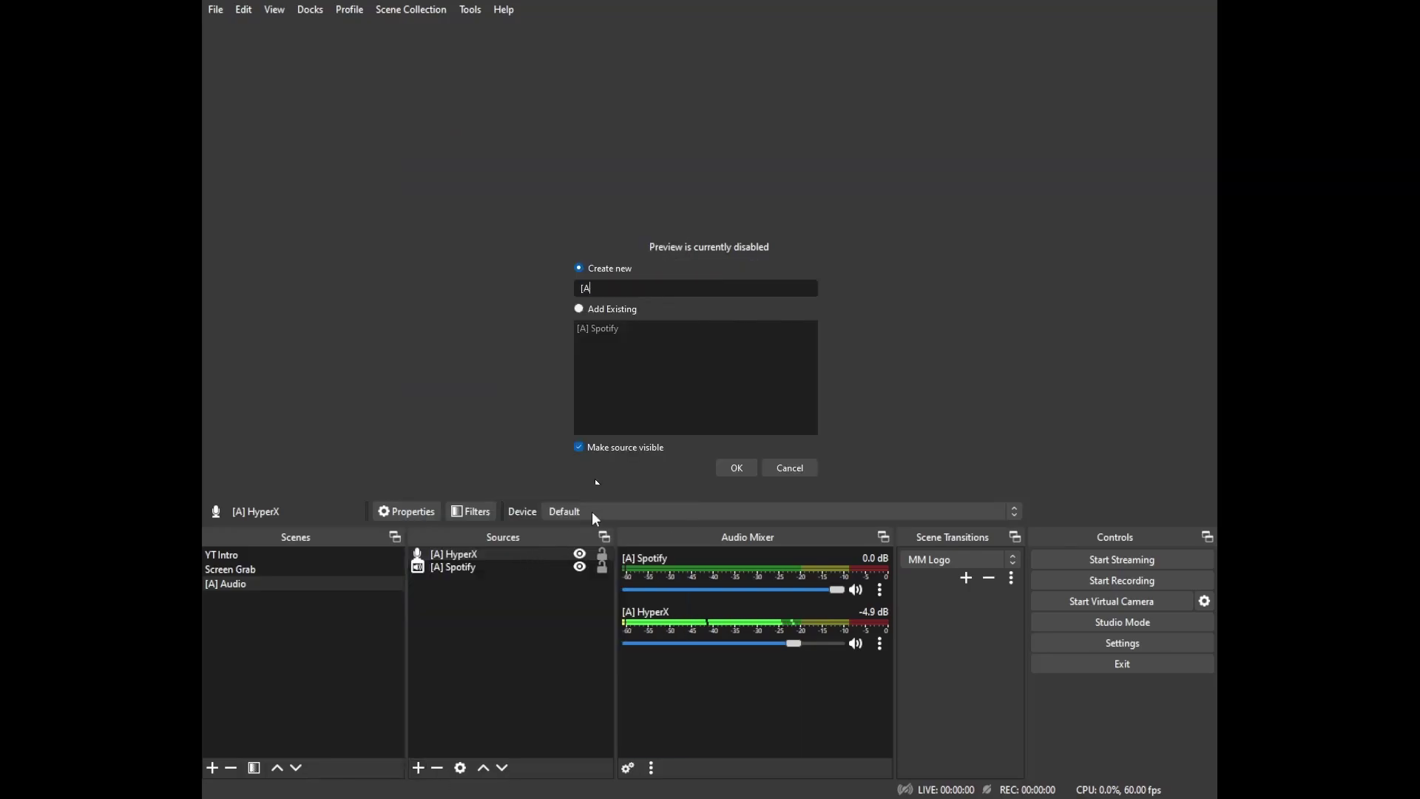
type("] Google Chrome")
left_click(747, 467)
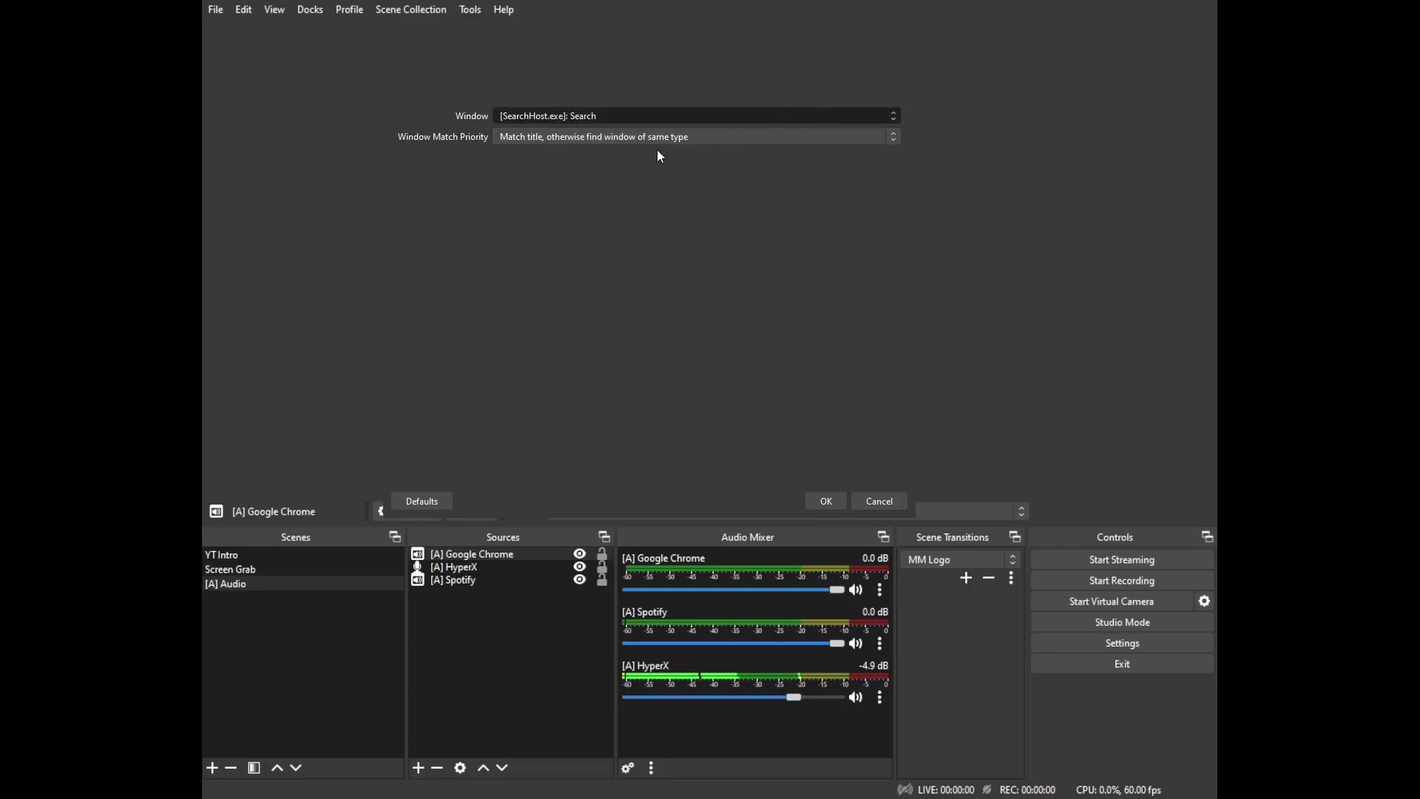
left_click(616, 188)
scroll(729, 139, "down", 1)
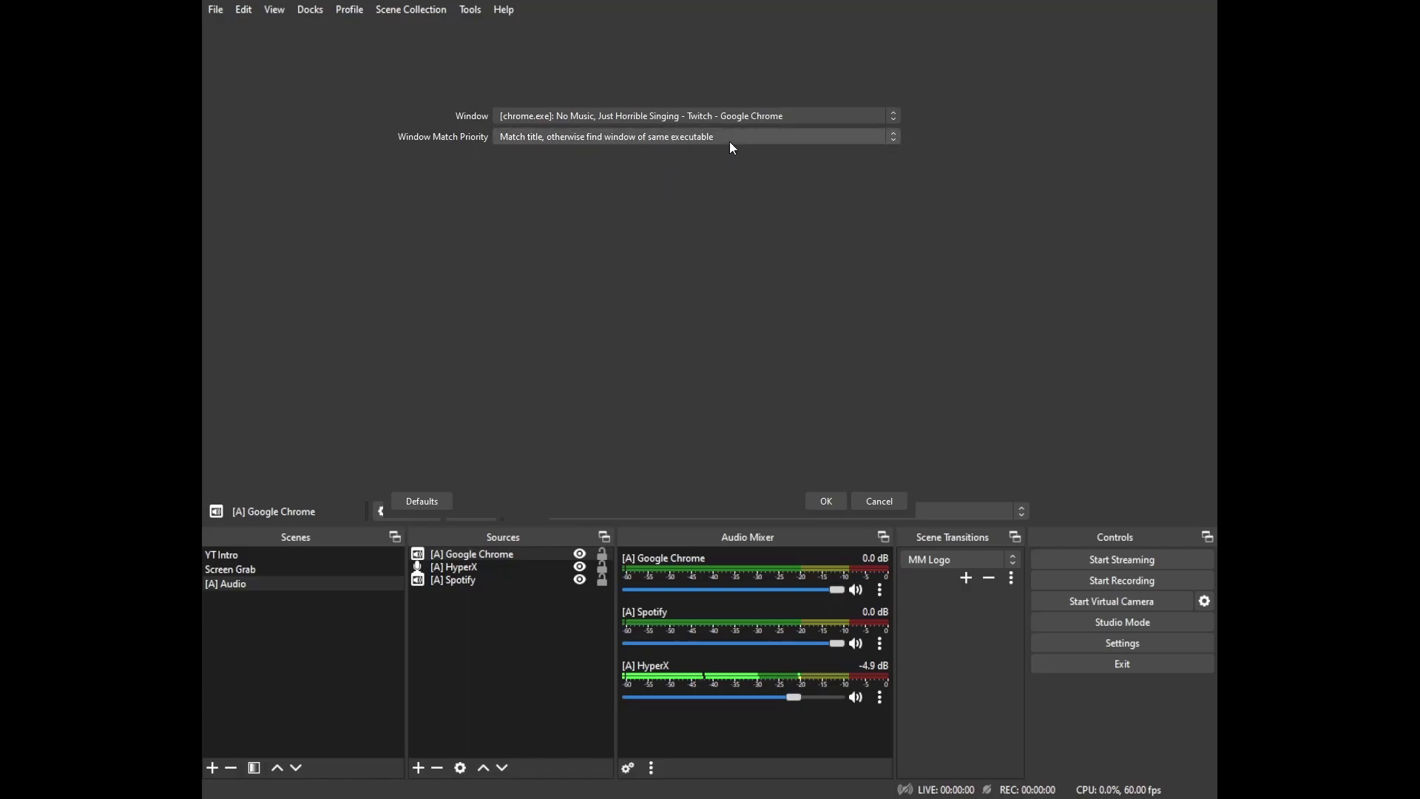
left_click(823, 504)
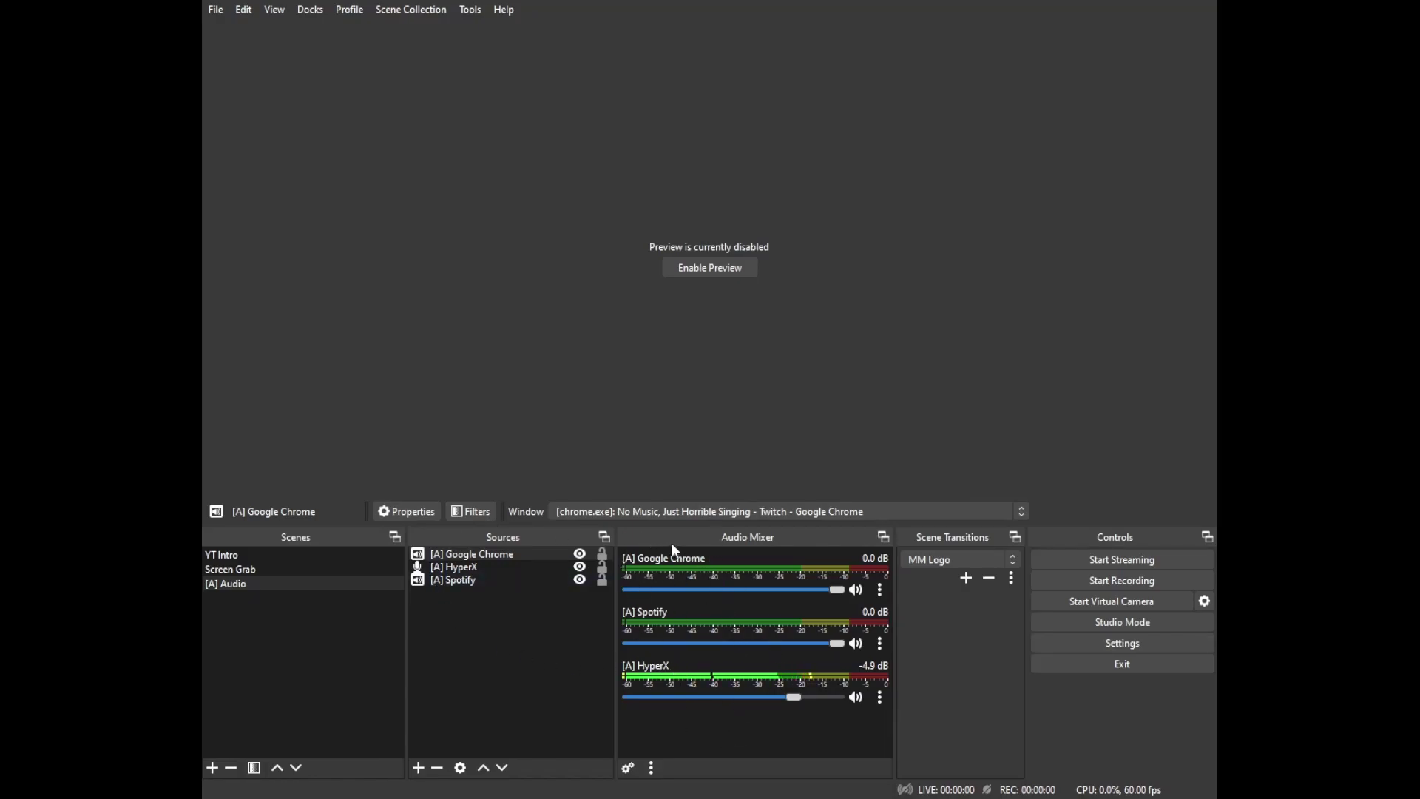
- Add the existing '[A] Audio' scene as a source in the Screen Grab scene
left_click(243, 570)
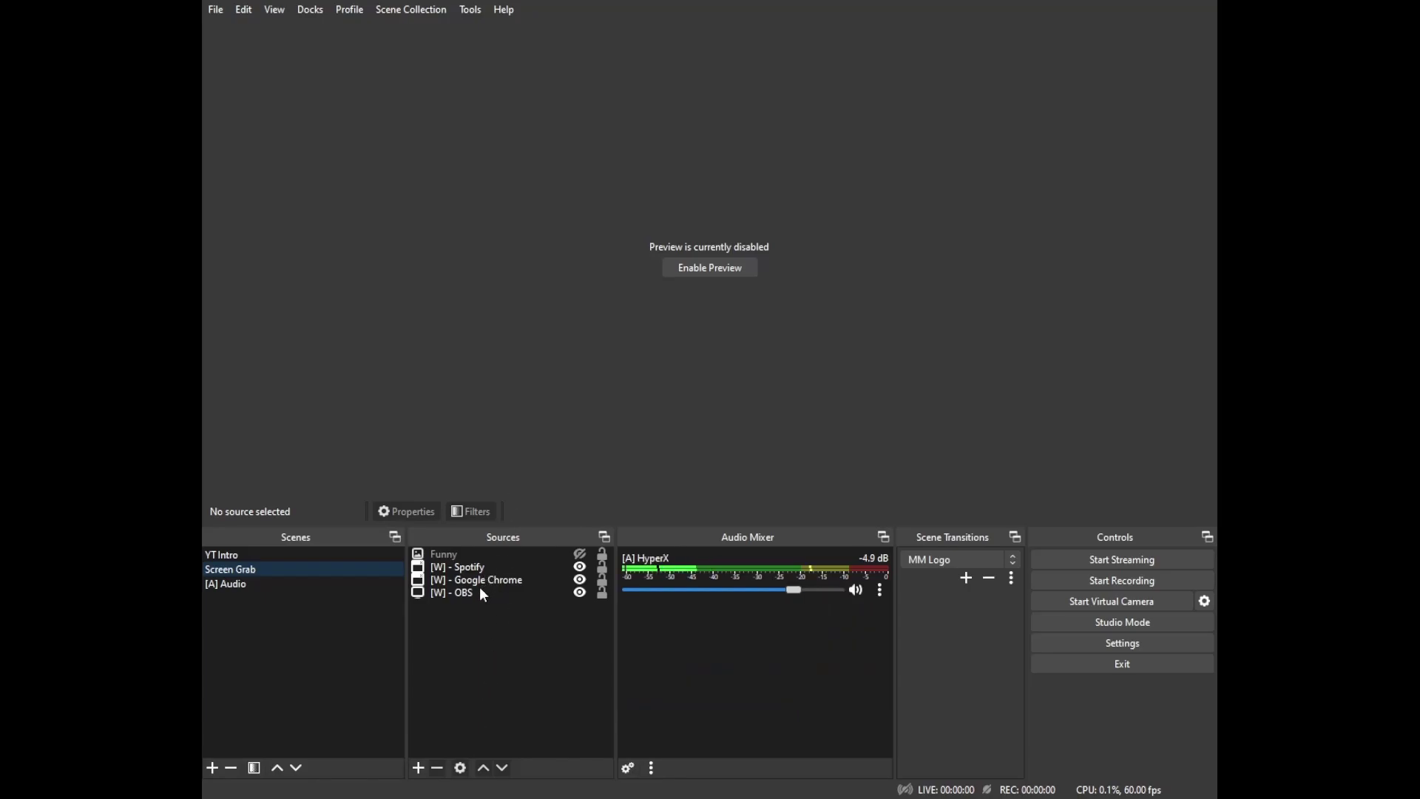
left_click(453, 648)
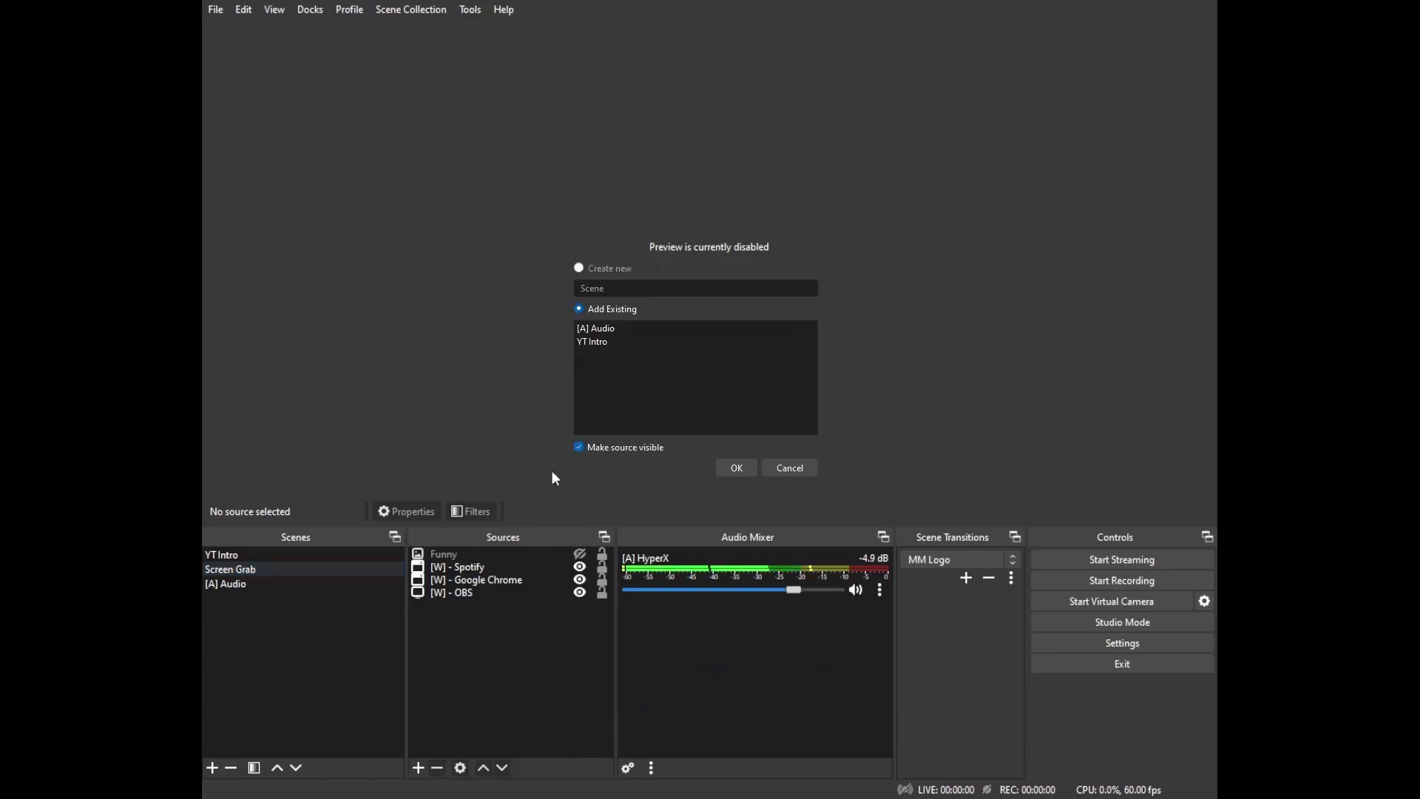
left_click(606, 328)
left_click(735, 468)
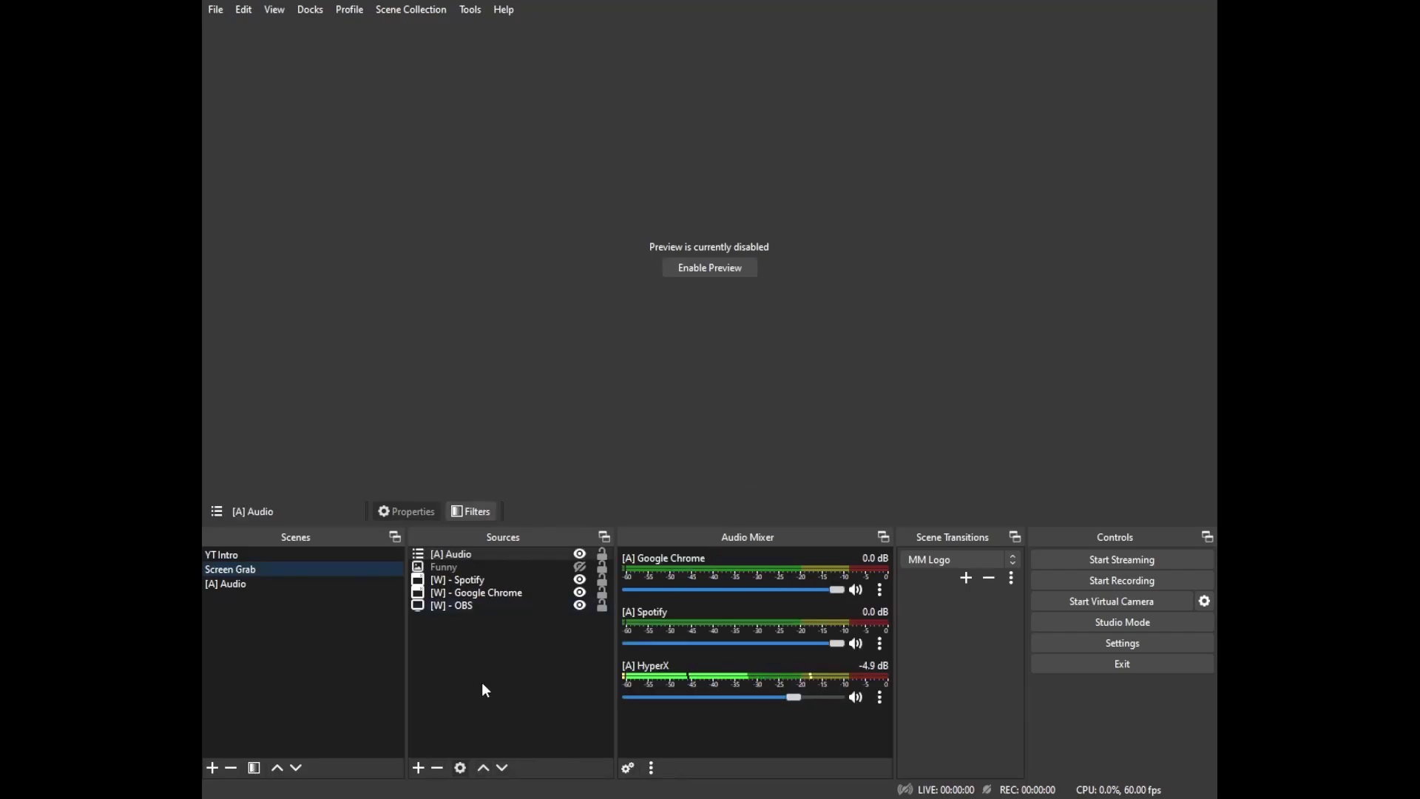
- Switch between [A] Audio and Screen Grab to verify the nesting, ending on [A] Audio
left_click(250, 585)
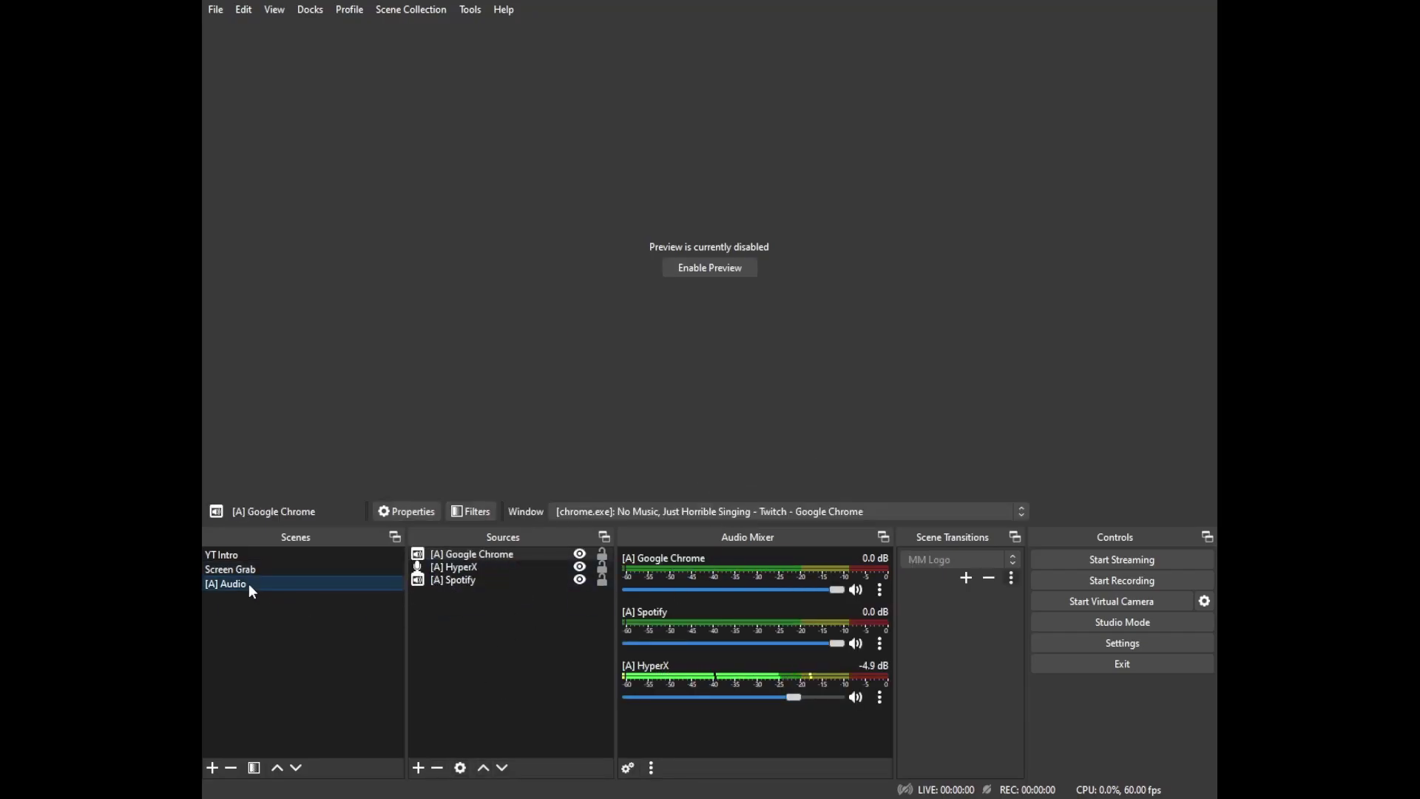
left_click(242, 570)
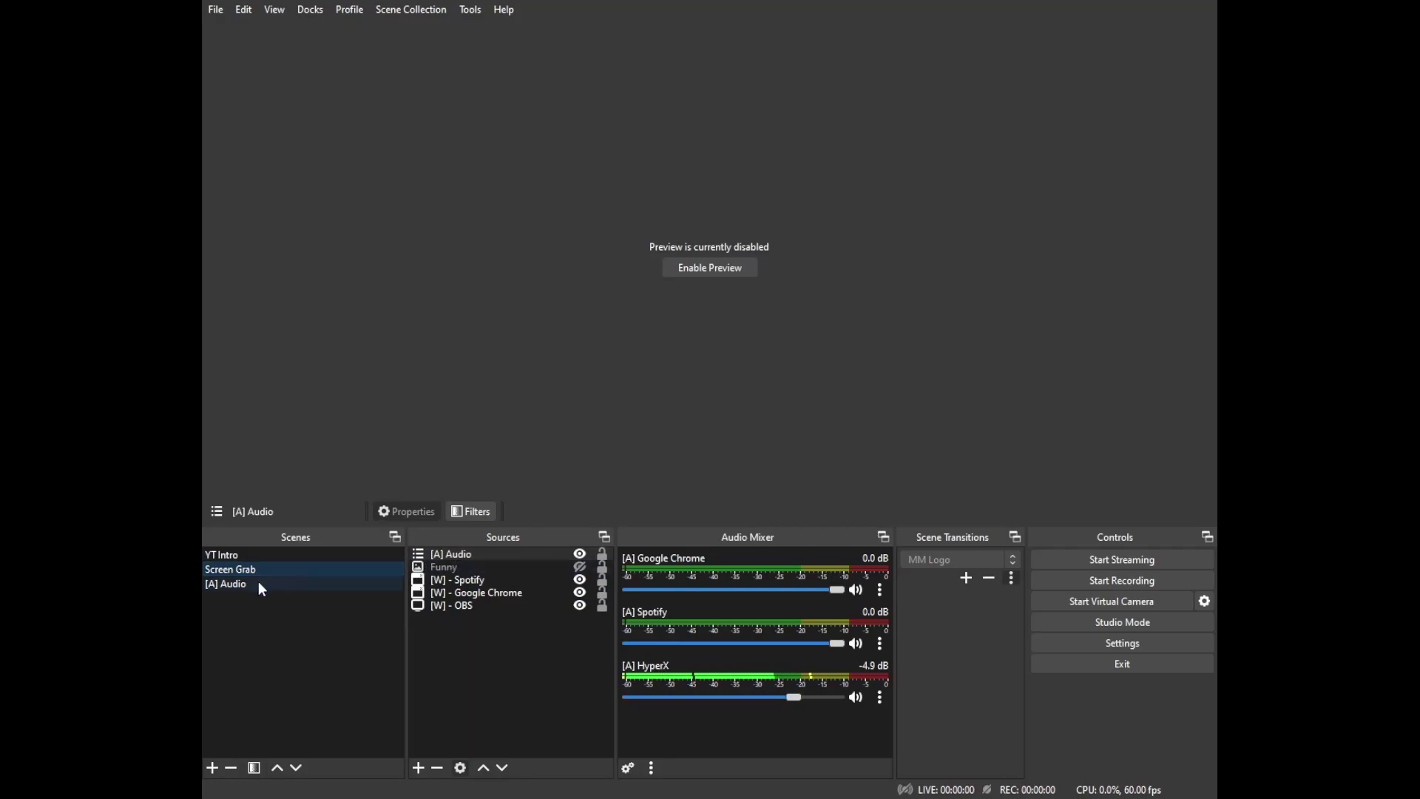
left_click(247, 585)
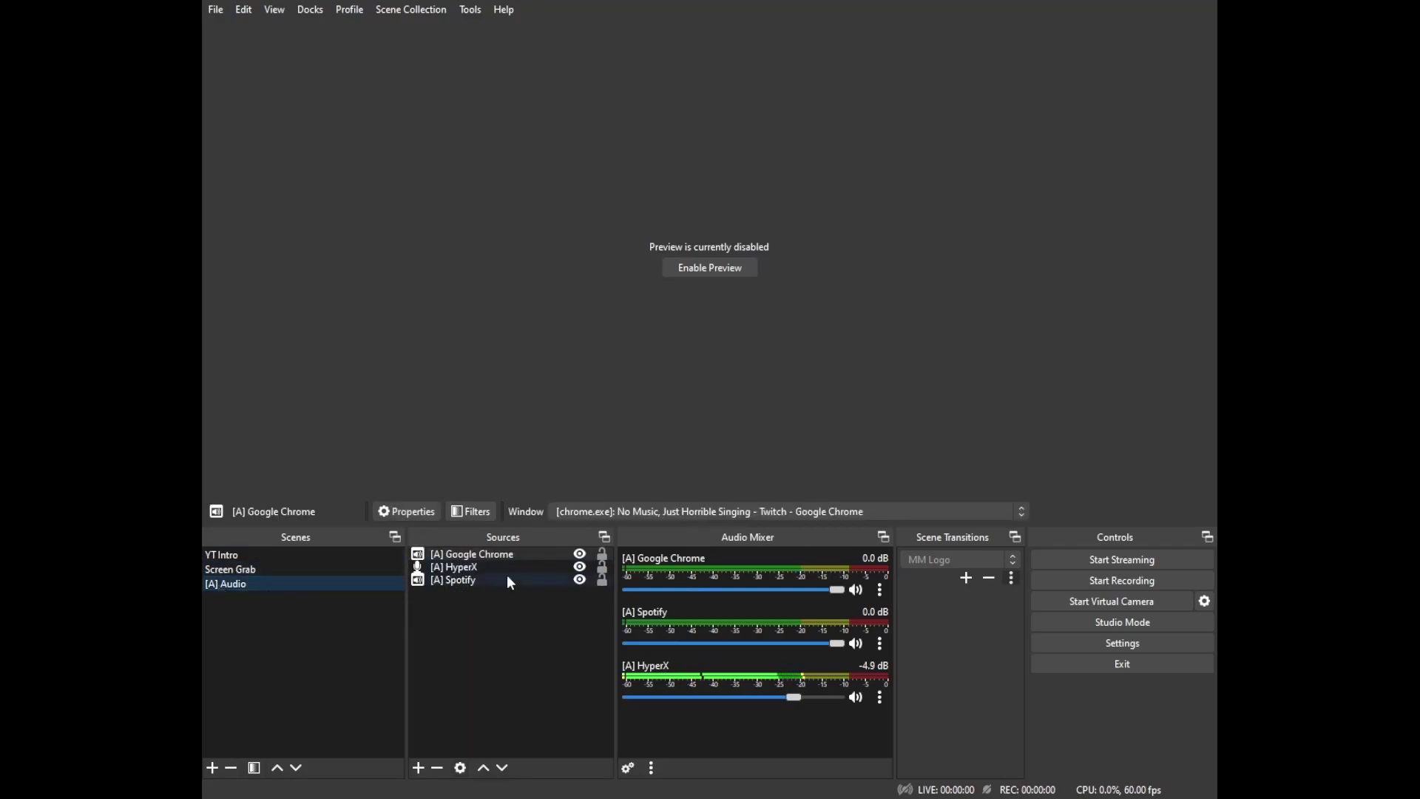
left_click(237, 568)
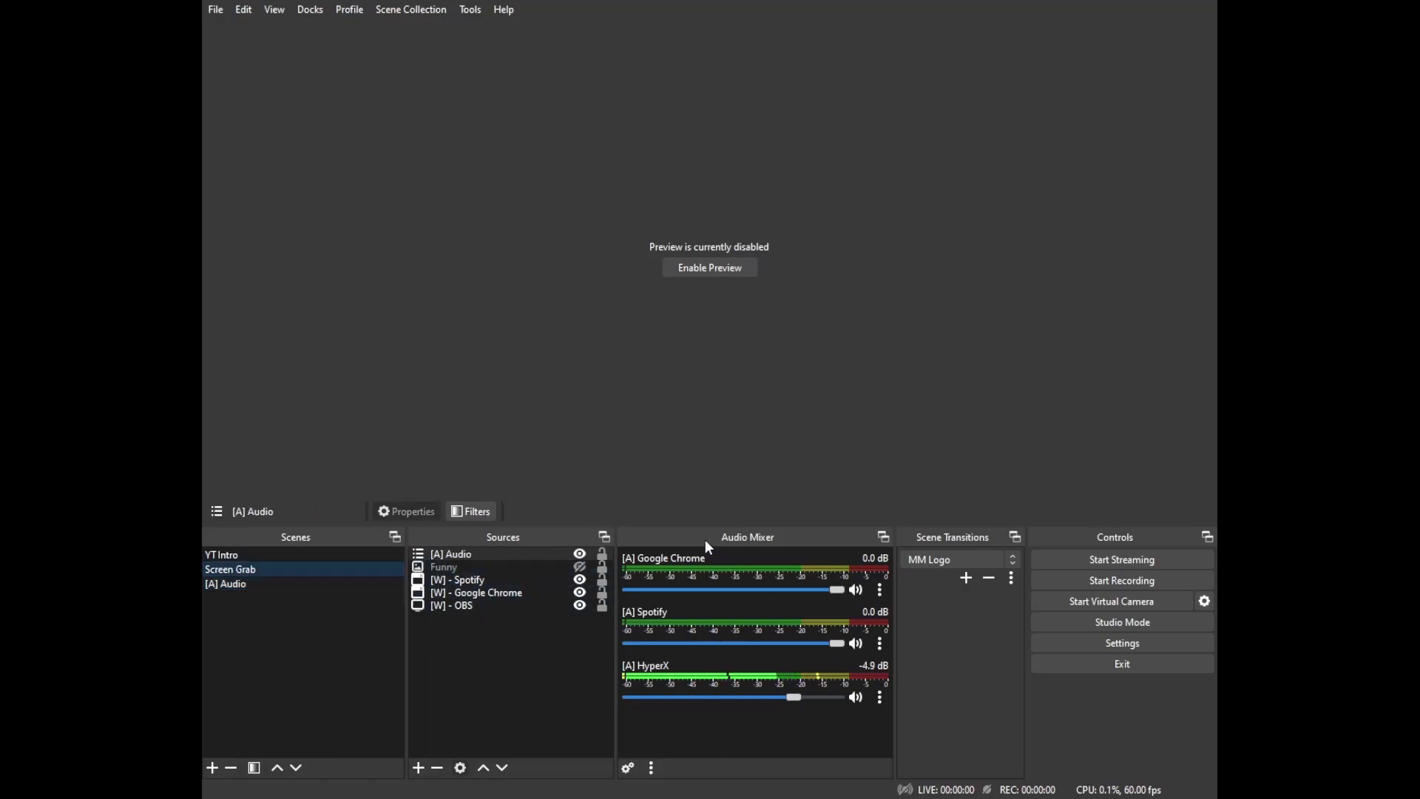
left_click(223, 584)
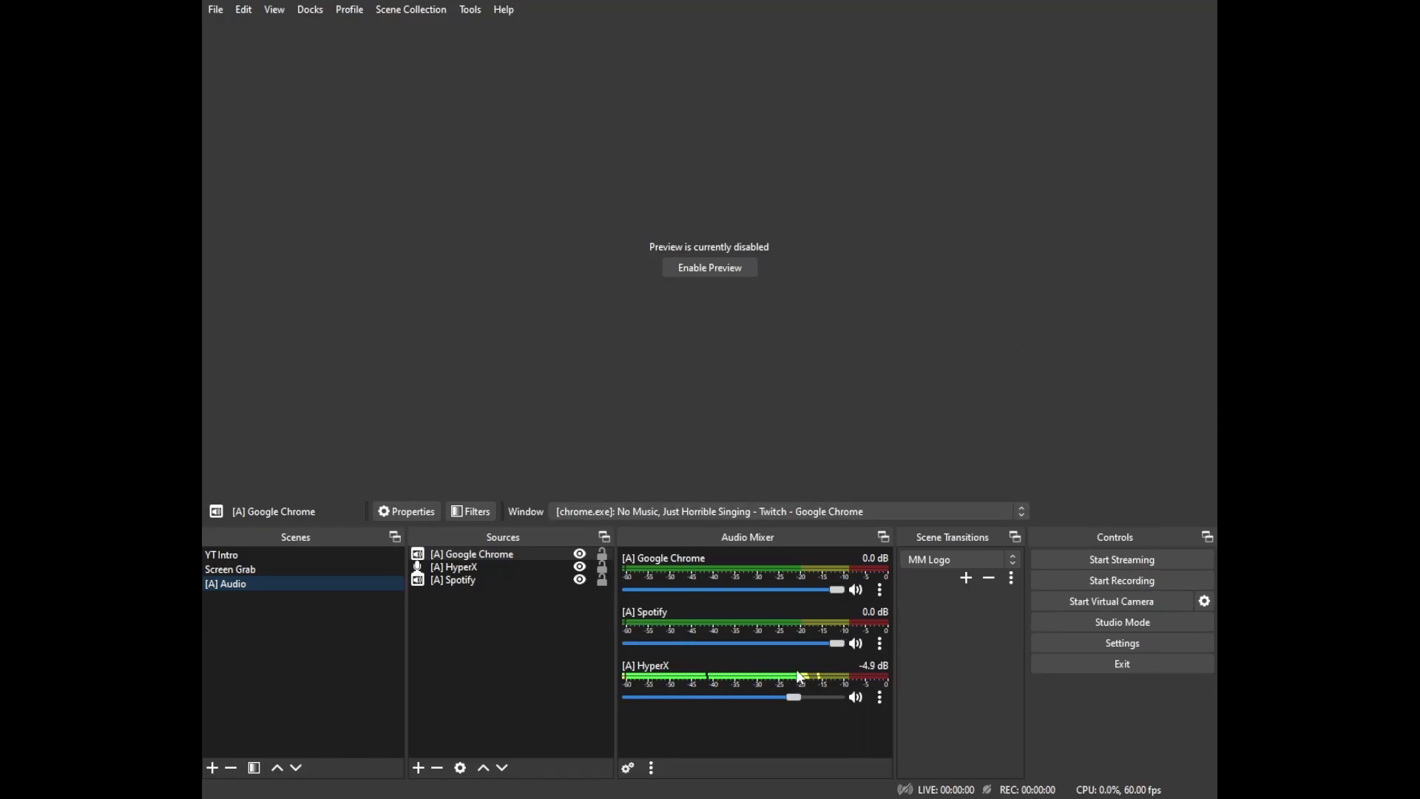
- In Advanced Audio Properties, keep Google Chrome on track 2 with only [A] Spotify excluded
left_click(631, 770)
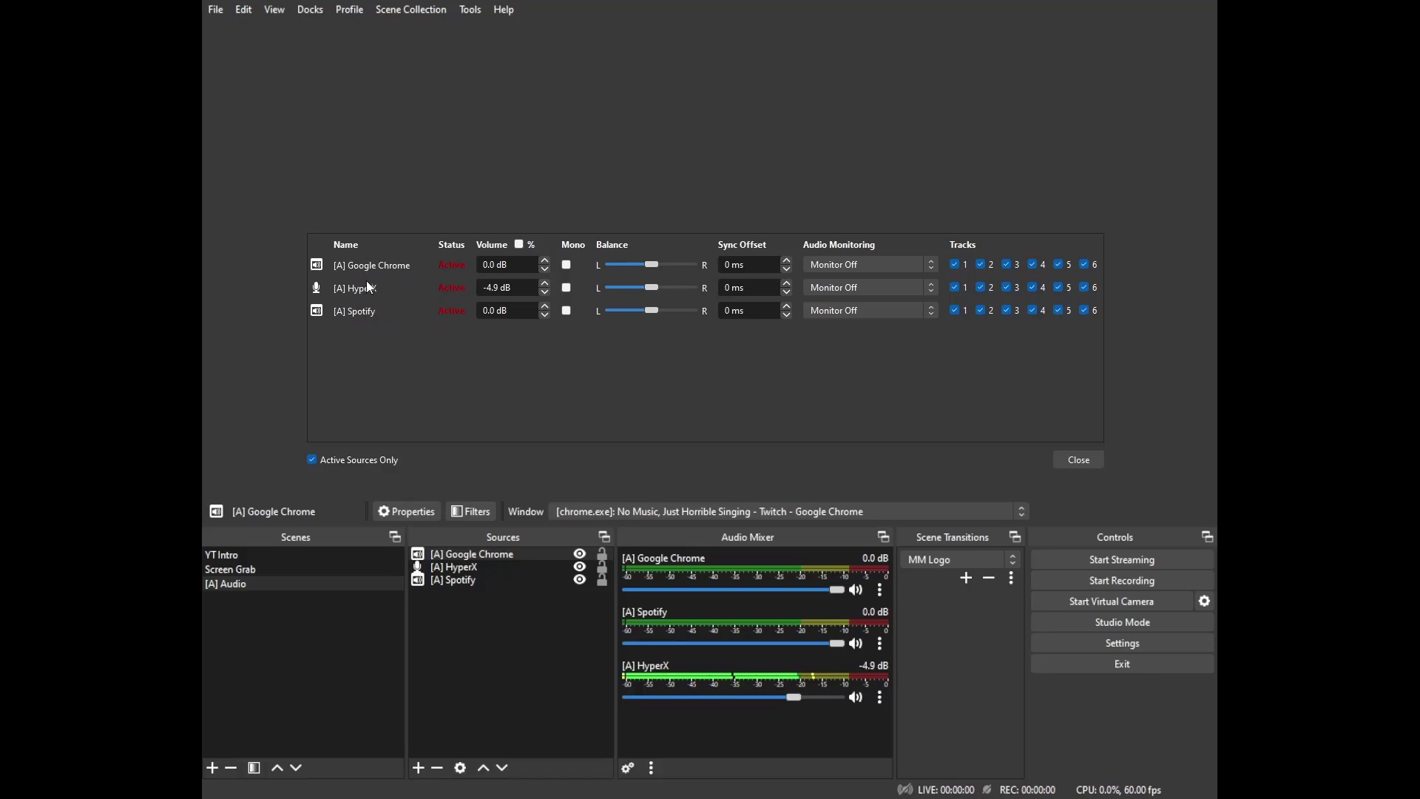
left_click(984, 264)
left_click(984, 264)
left_click(1079, 460)
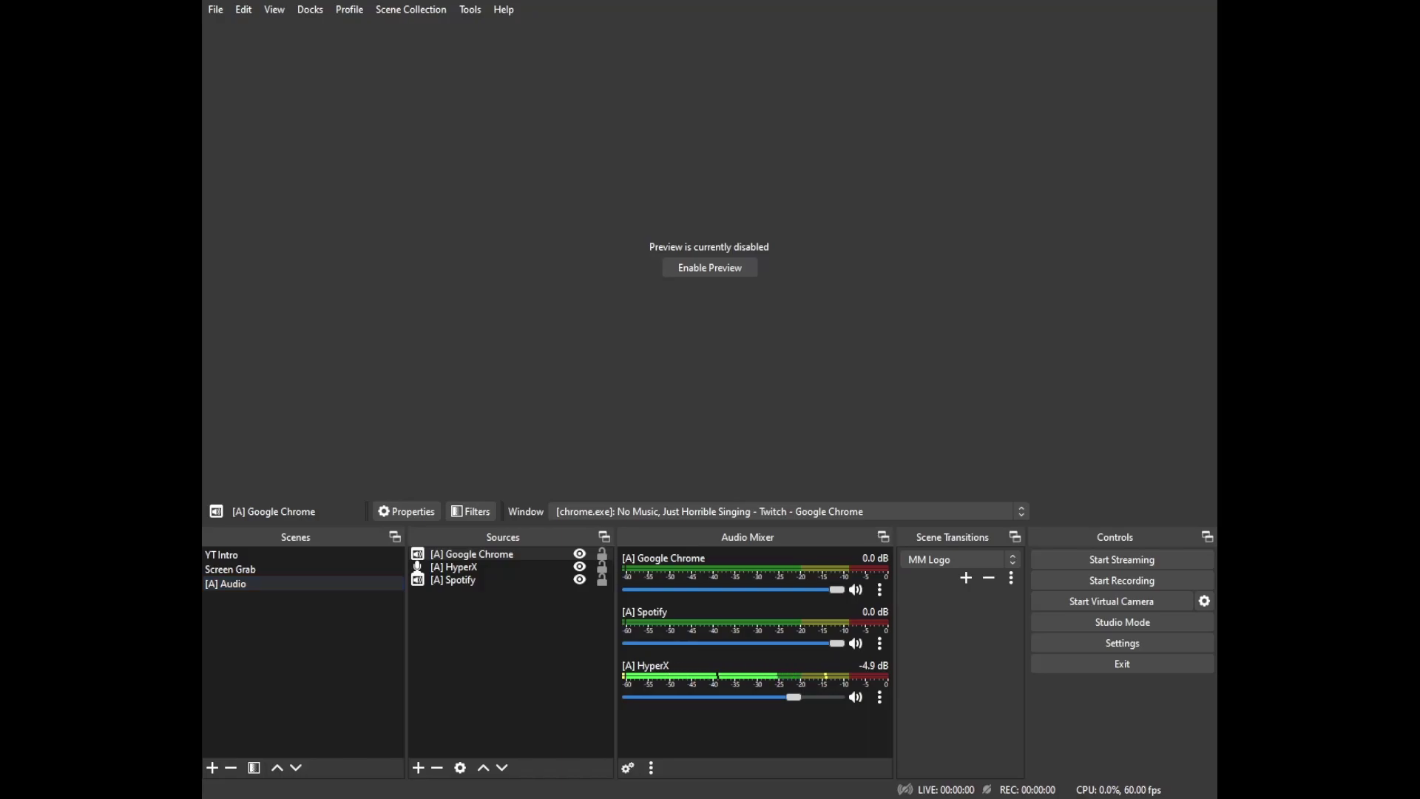
- Start Spotify playback and lower the [A] Spotify mixer fader to -3.5 dB
key("alt+Tab")
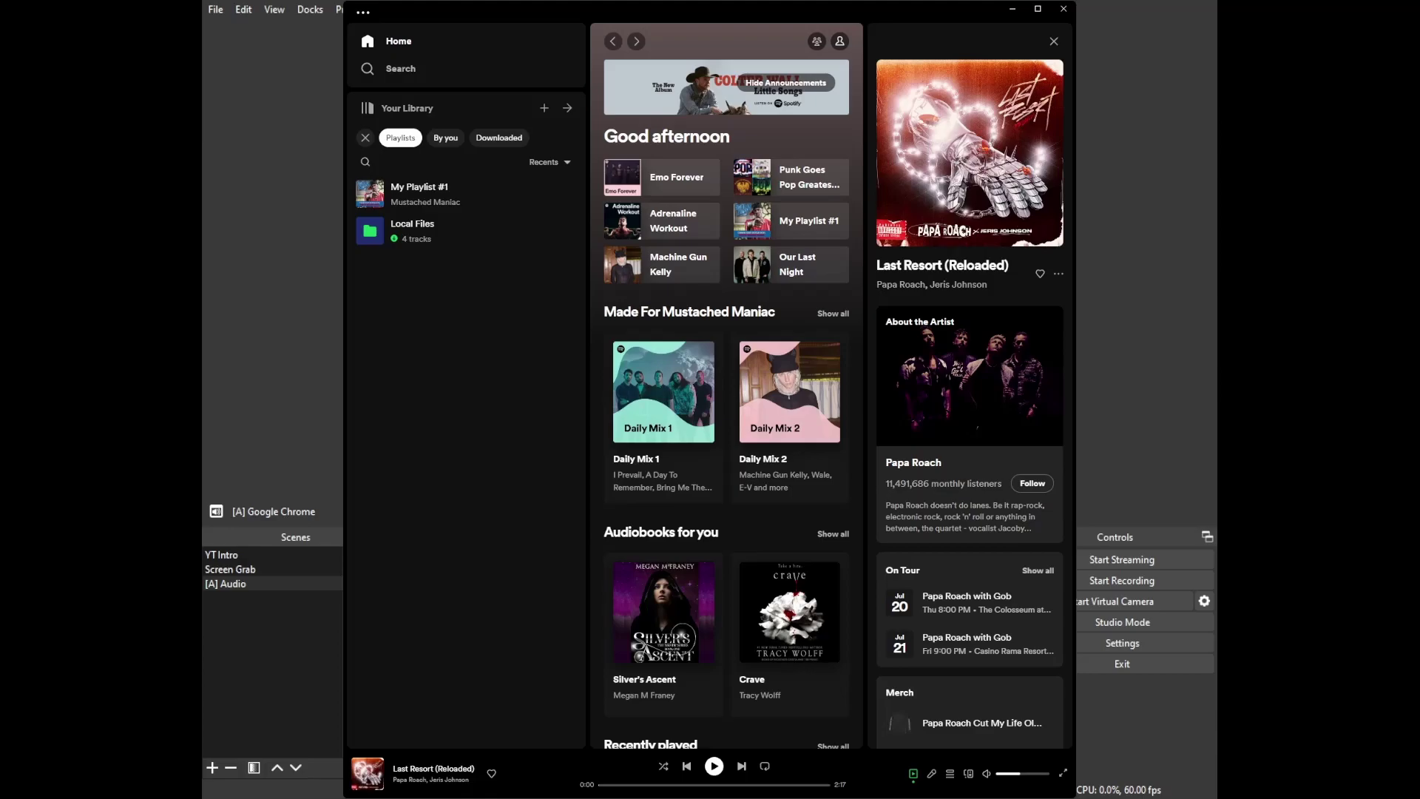
left_click(713, 765)
key("alt+Tab")
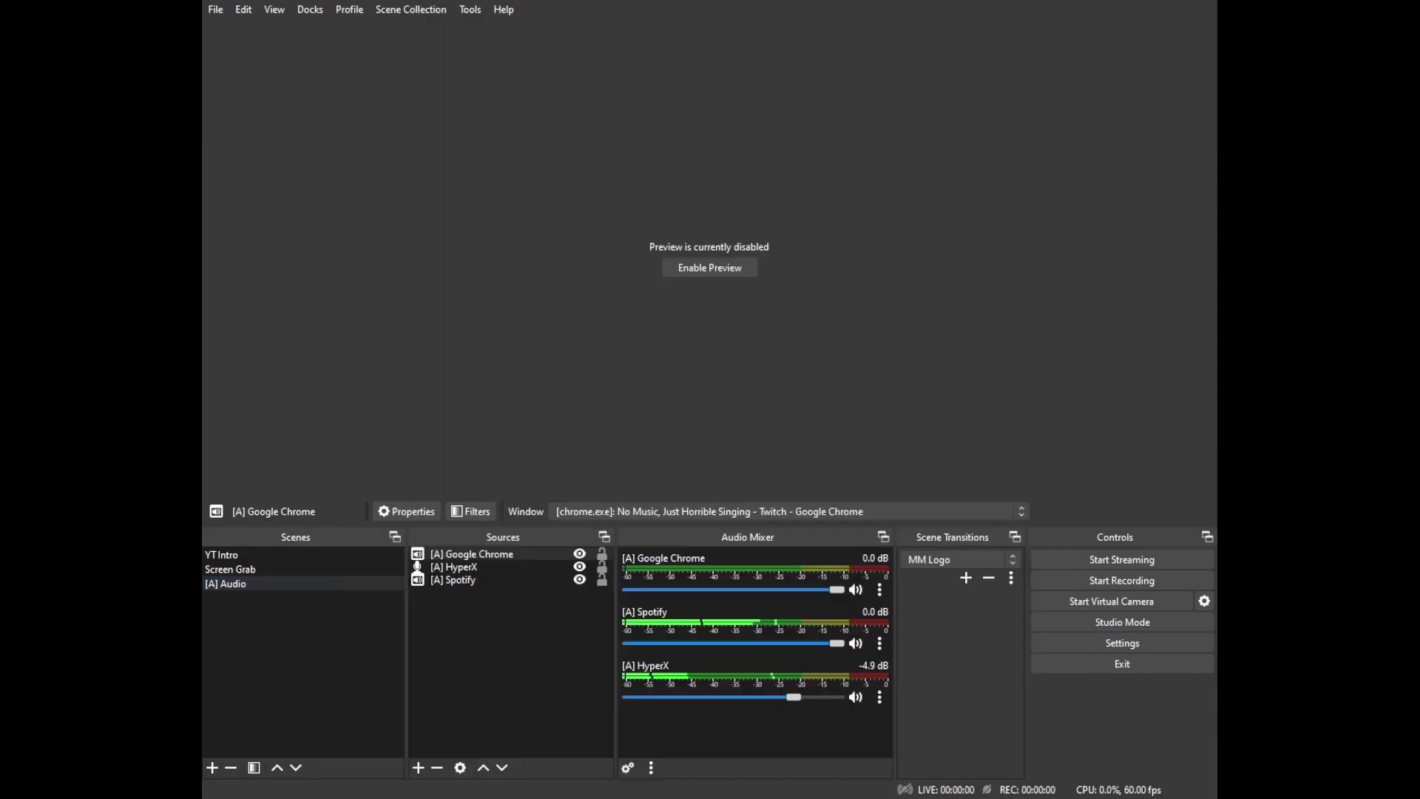
left_click_drag(837, 643, 803, 642)
- Recheck that Spotify stays off track 2, then bring the Chrome Twitch clip forward
left_click(628, 768)
left_click(981, 310)
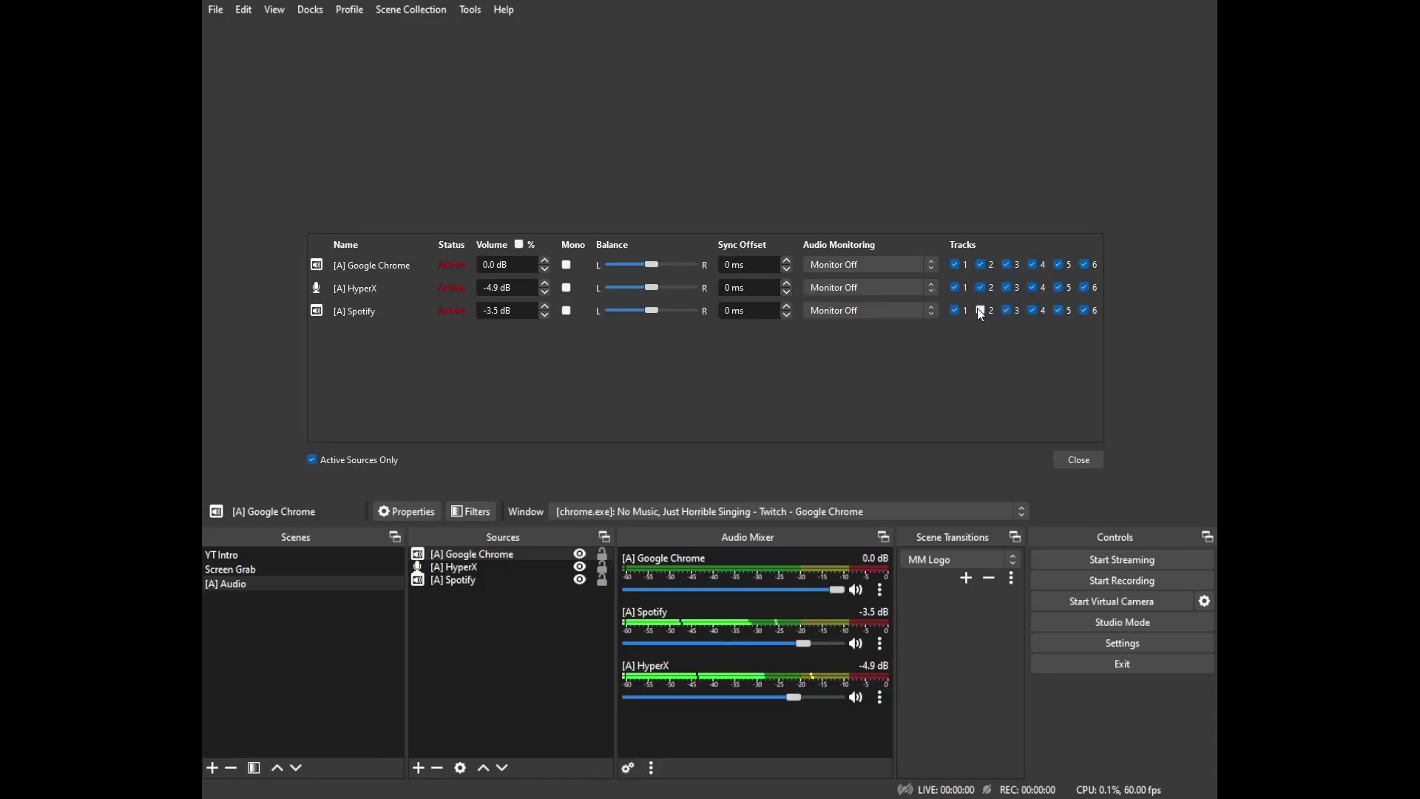
left_click(1079, 460)
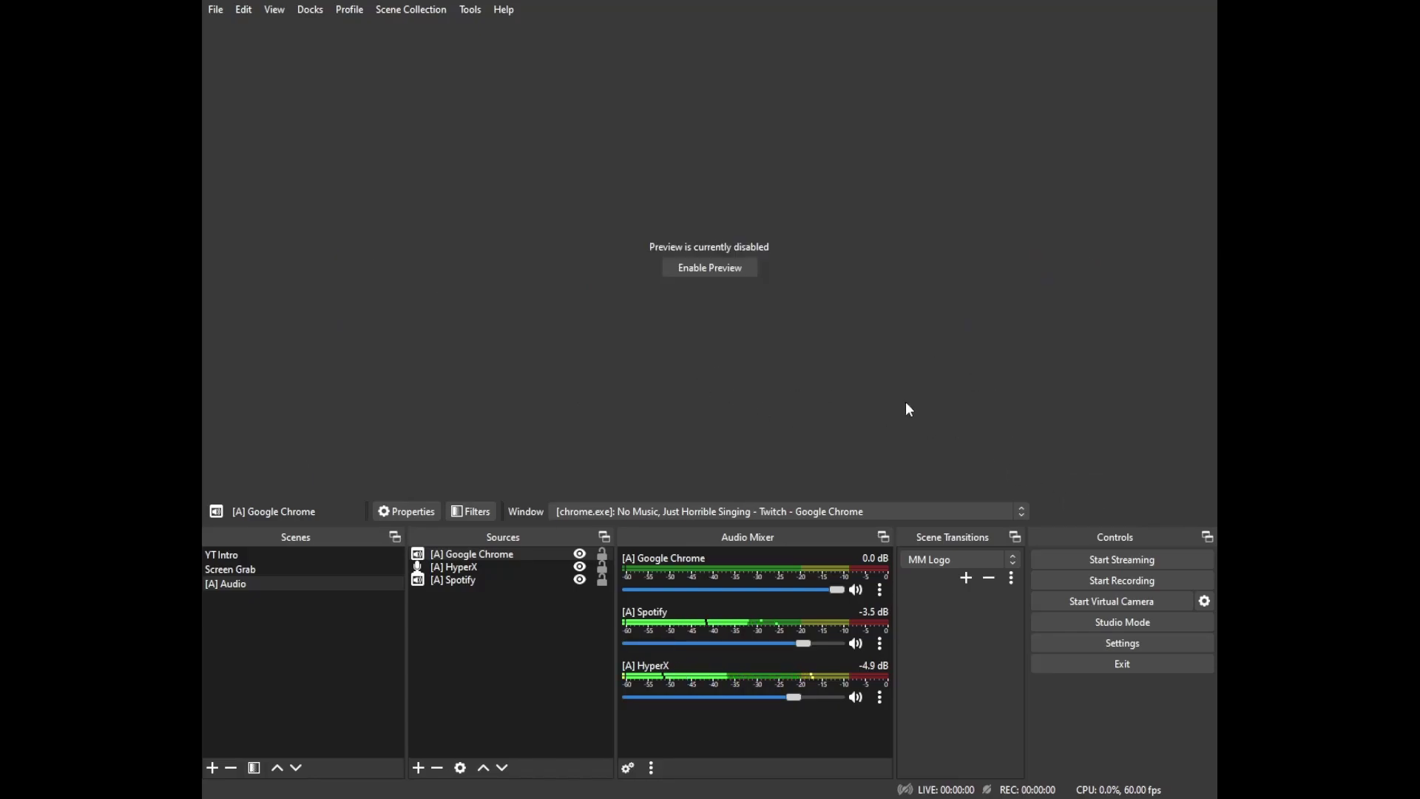
key("alt+Tab")
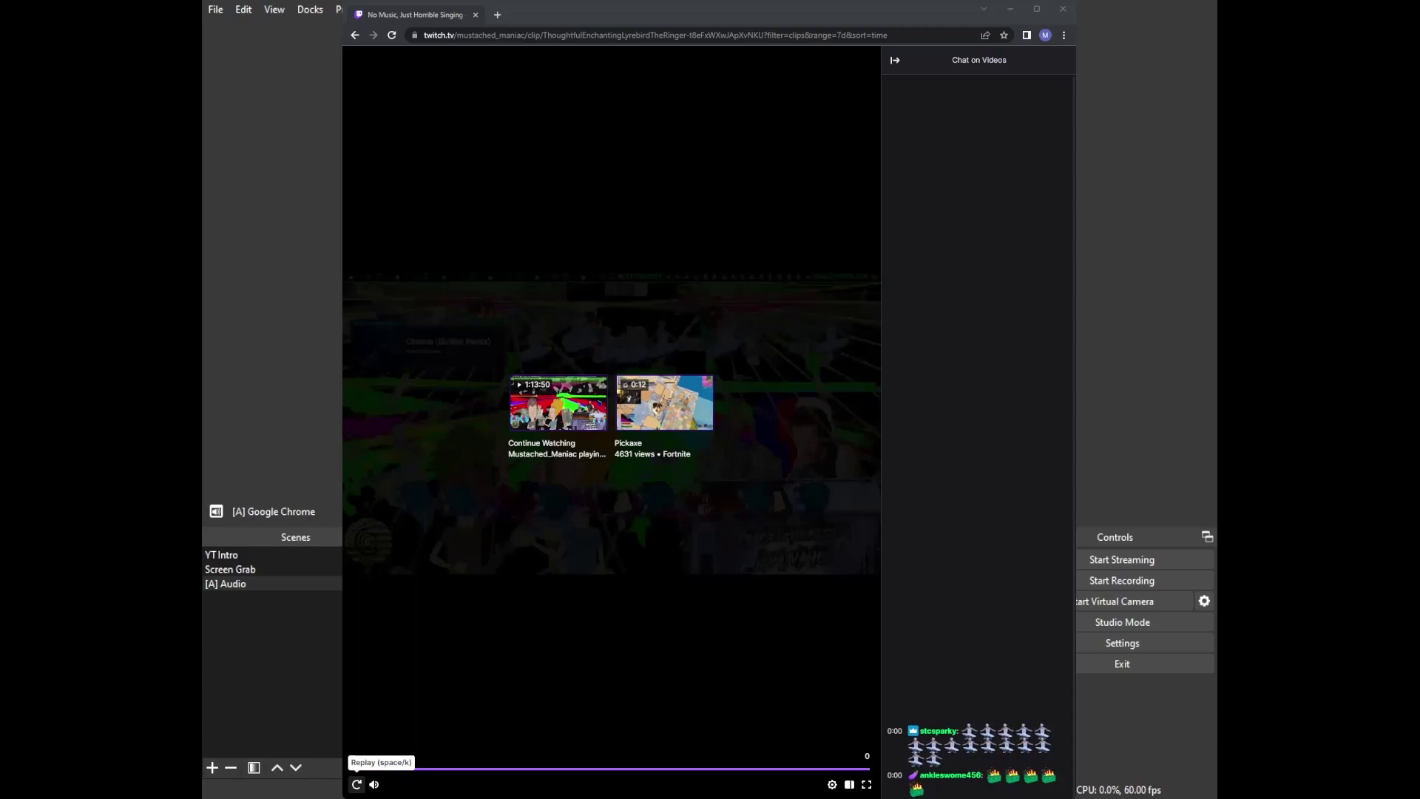
- Replay the 'No Music, Just Horrible Singing' clip from the start in the Twitch player
left_click(356, 783)
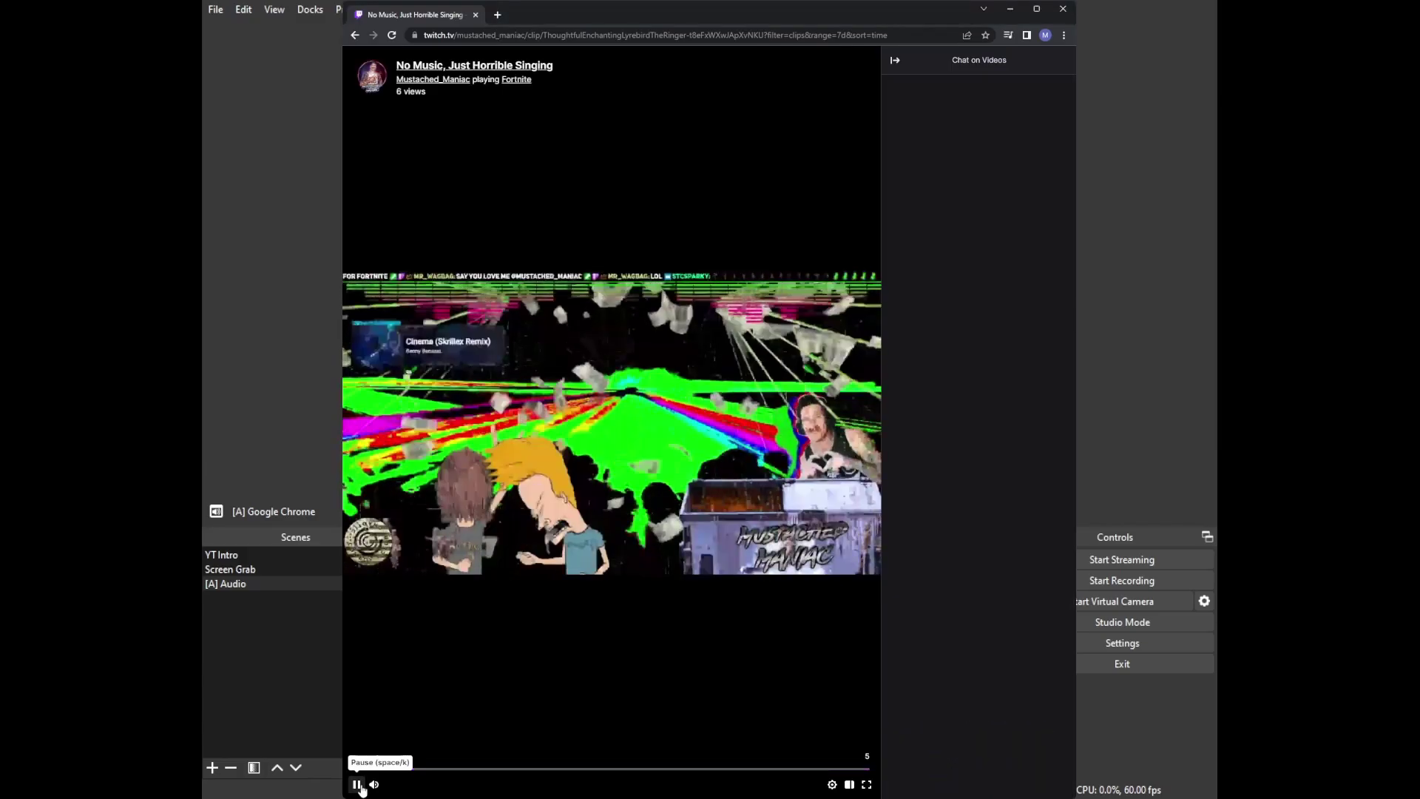